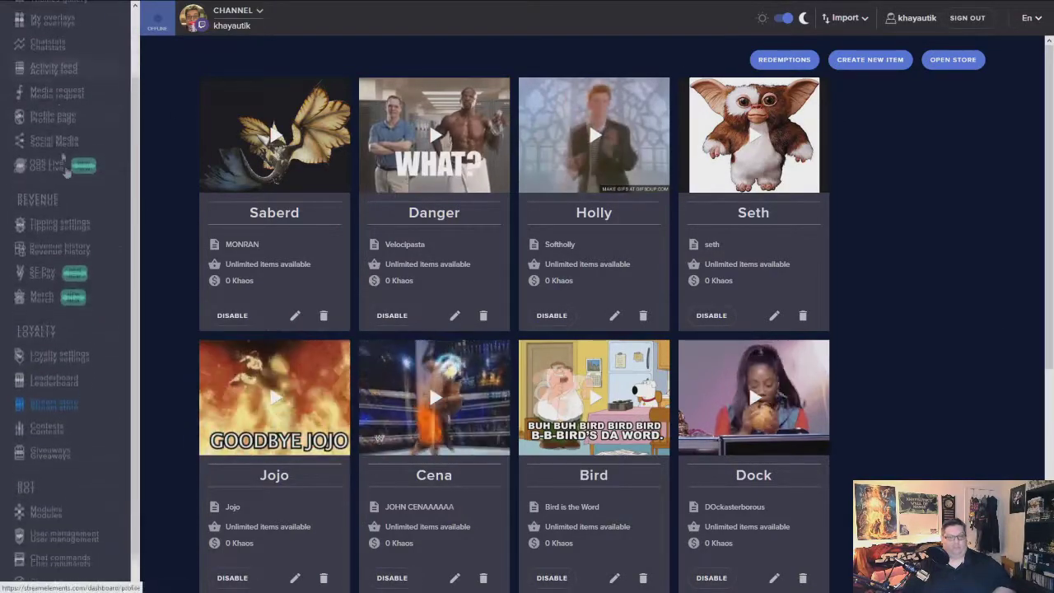
# Start creating a new stream store item and set its item type to Stream perks.
pyautogui.scroll(3, 66, 136)
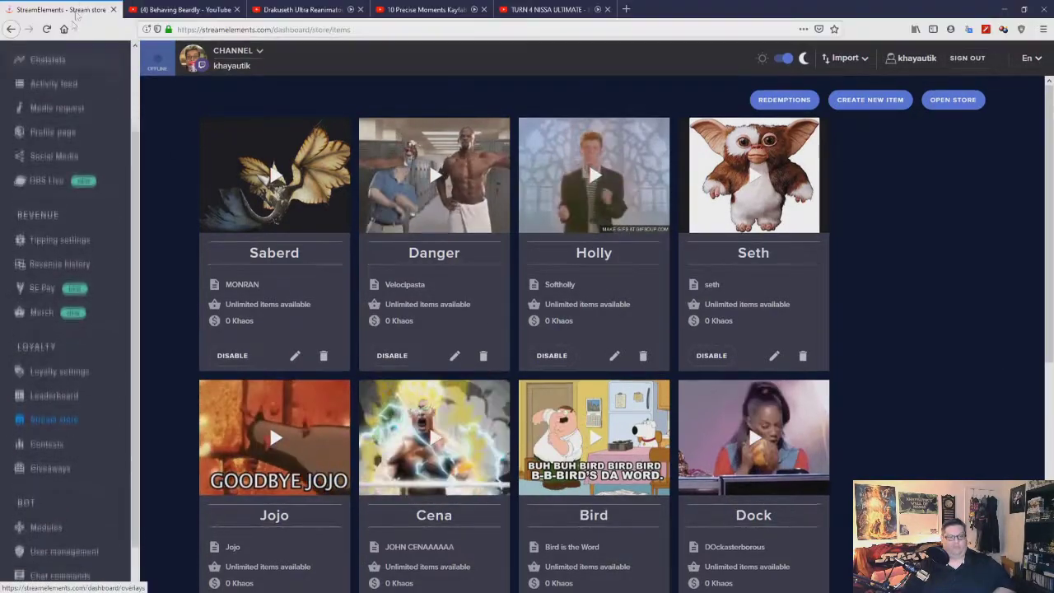
pyautogui.scroll(-2, 62, 321)
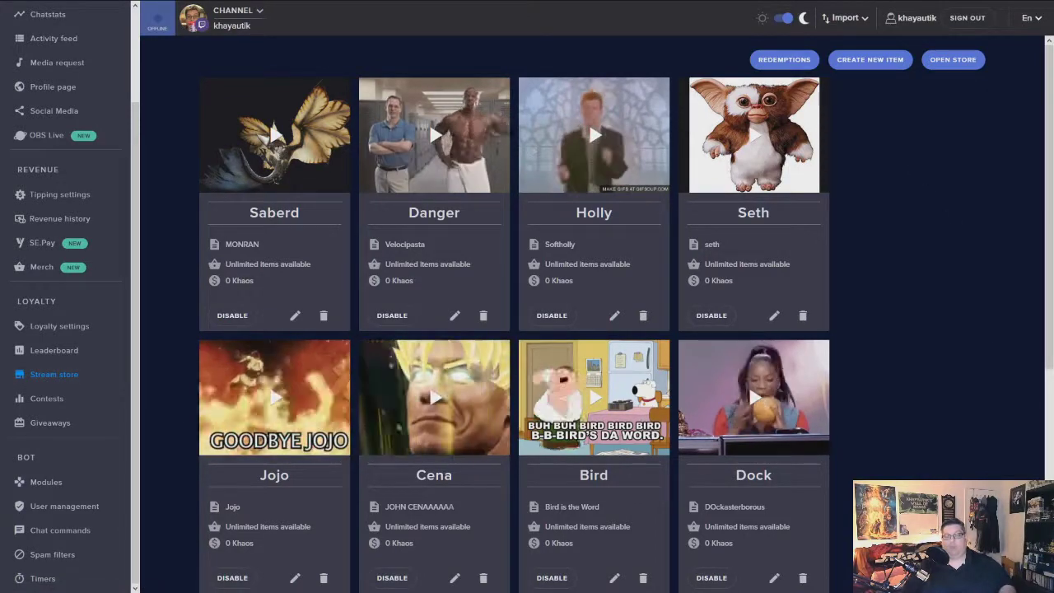
pyautogui.click(859, 61)
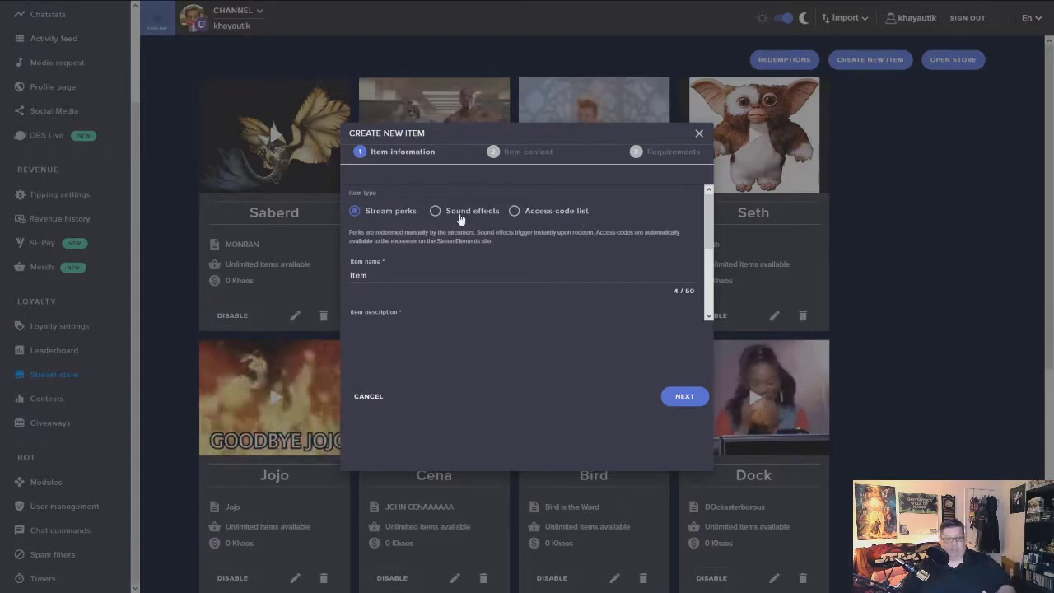
pyautogui.click(551, 214)
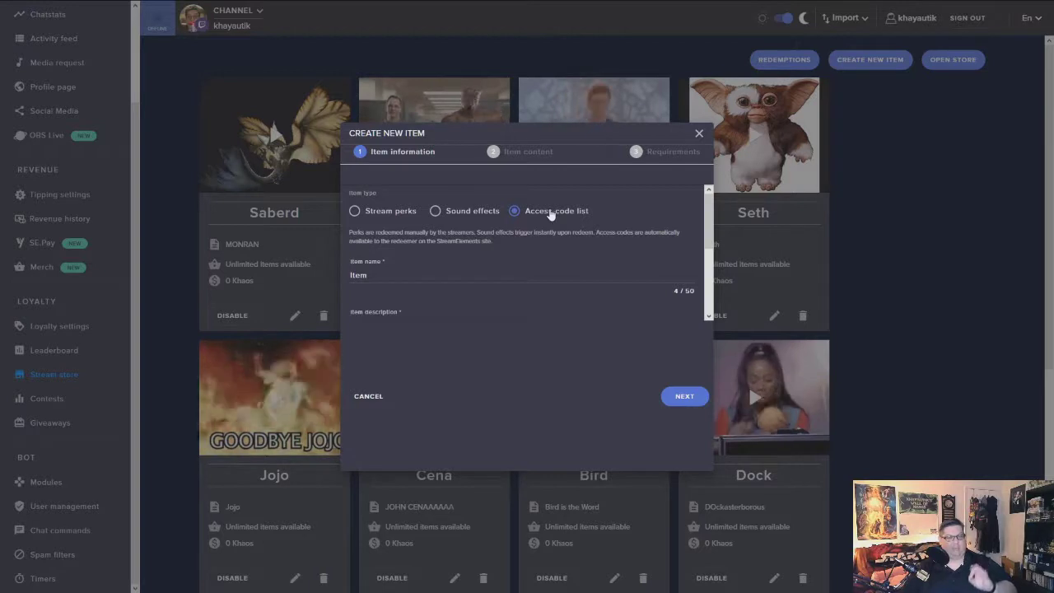
pyautogui.click(389, 213)
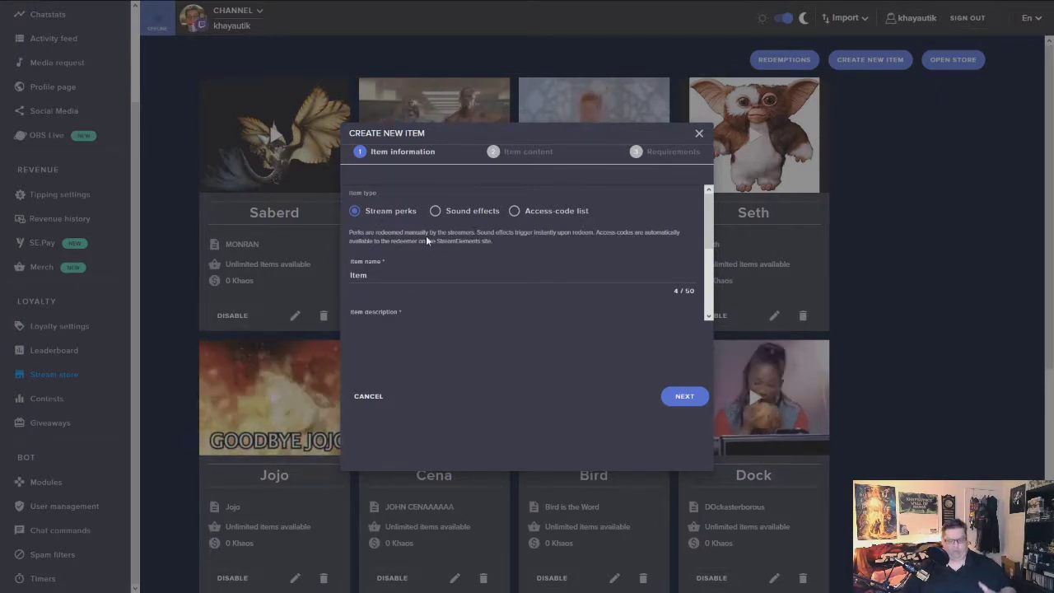
# Name the new item "fatality" and replace the placeholder description with "MK Fatality".
pyautogui.moveTo(375, 276); pyautogui.dragTo(334, 264)
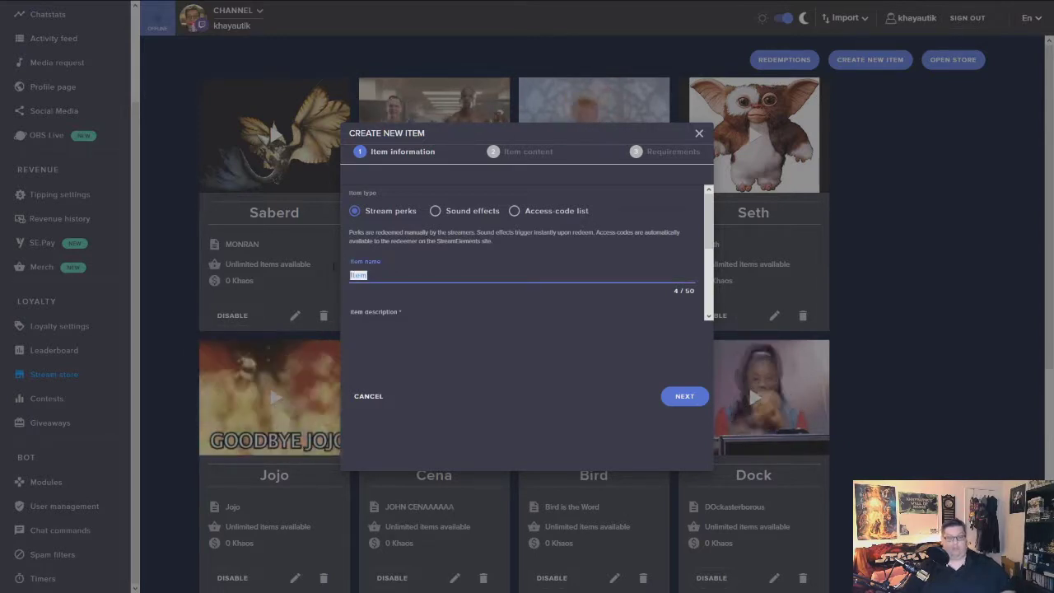
pyautogui.write('fat')
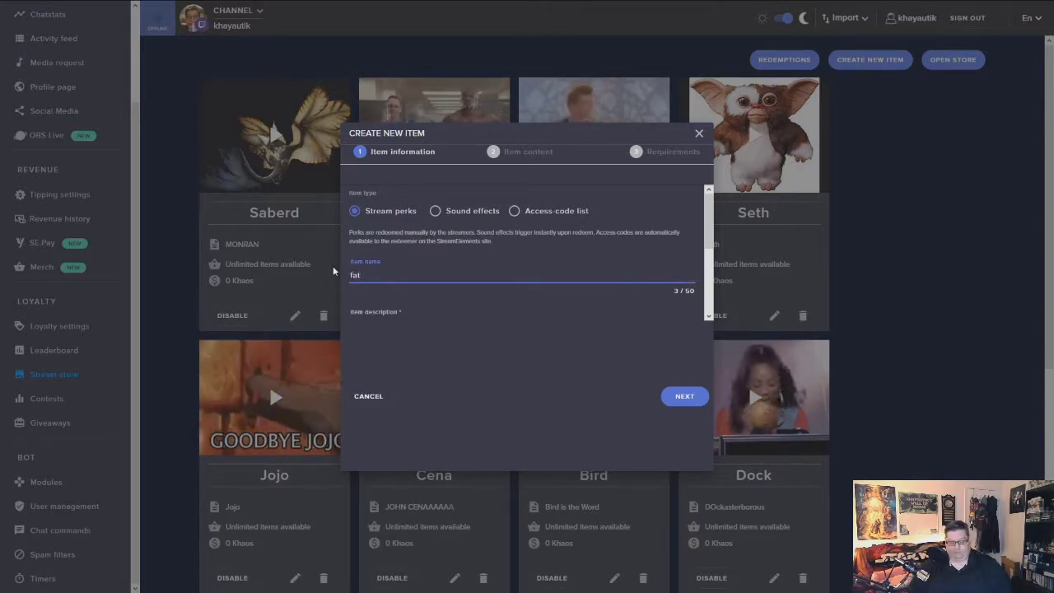
pyautogui.write('ali')
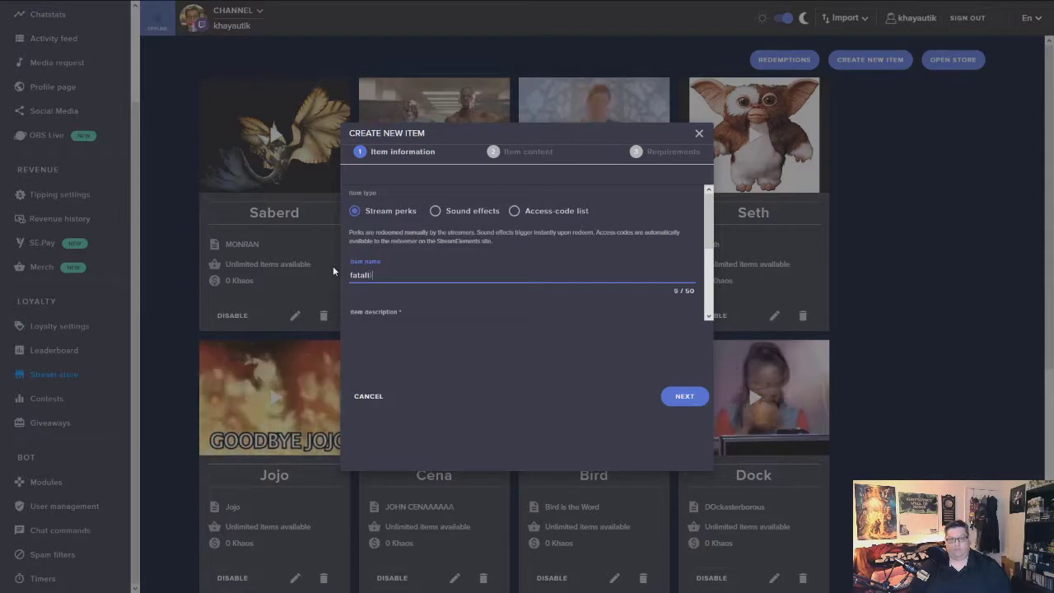
pyautogui.write('ty')
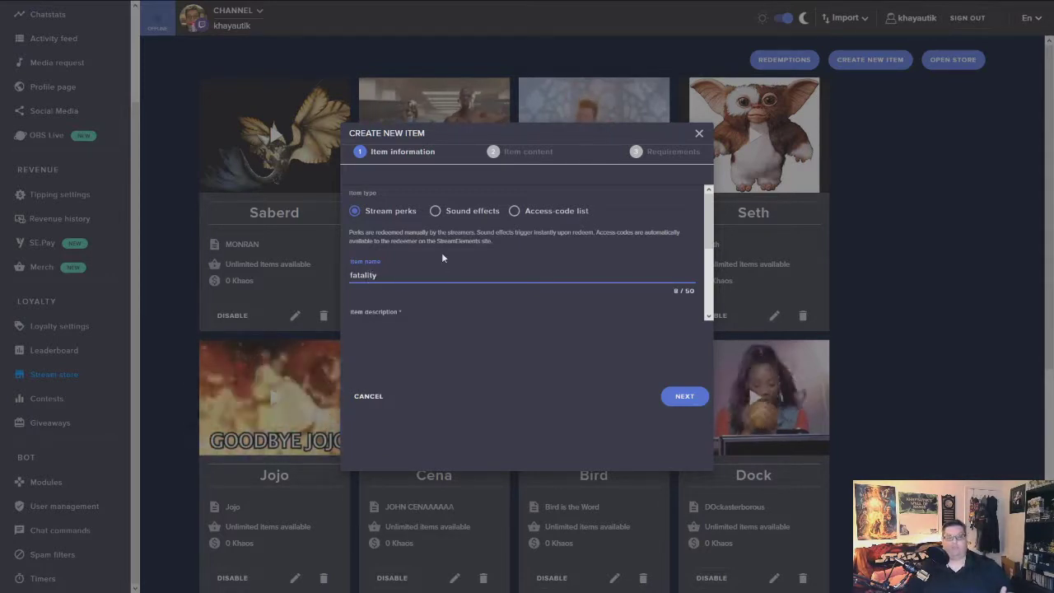
pyautogui.scroll(-2, 441, 258)
pyautogui.moveTo(405, 205); pyautogui.dragTo(299, 201)
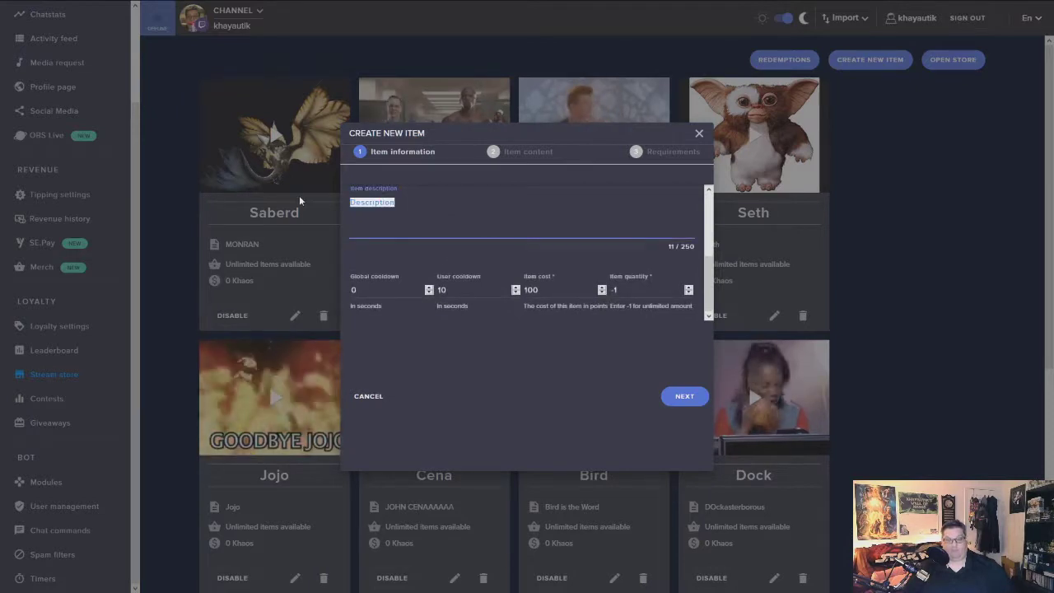
pyautogui.write('MK Fa')
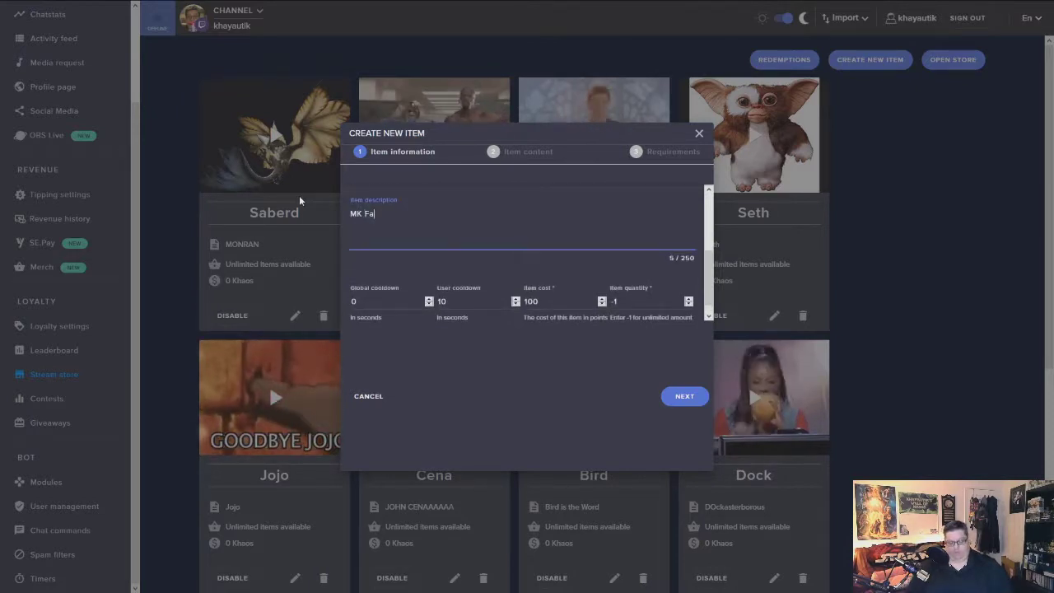
pyautogui.write('tality')
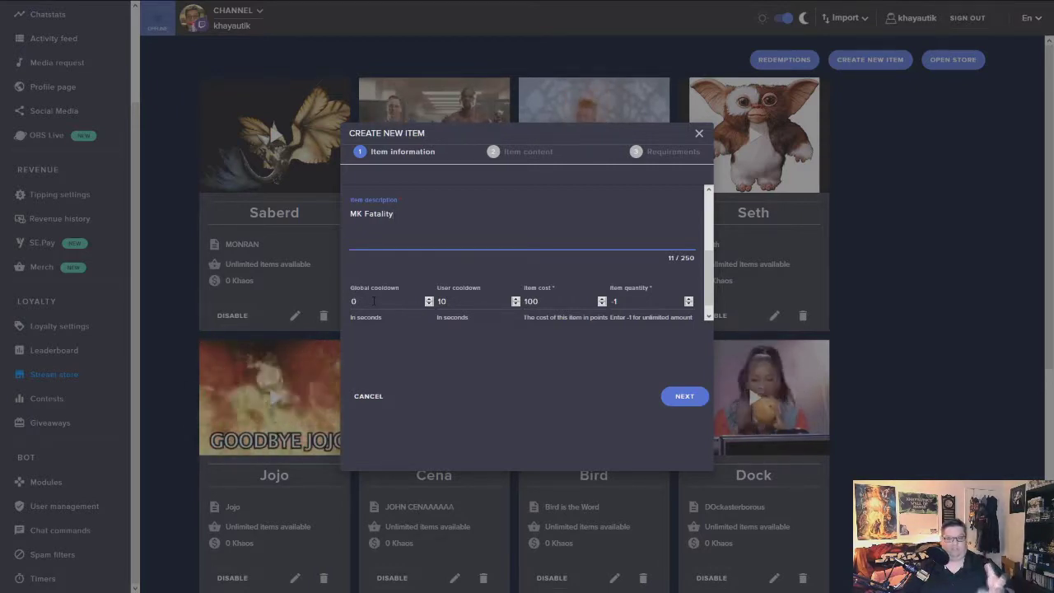
# Set the user cooldown to 10 seconds and the item cost to 0, and continue to the item content.
pyautogui.doubleClick(463, 301)
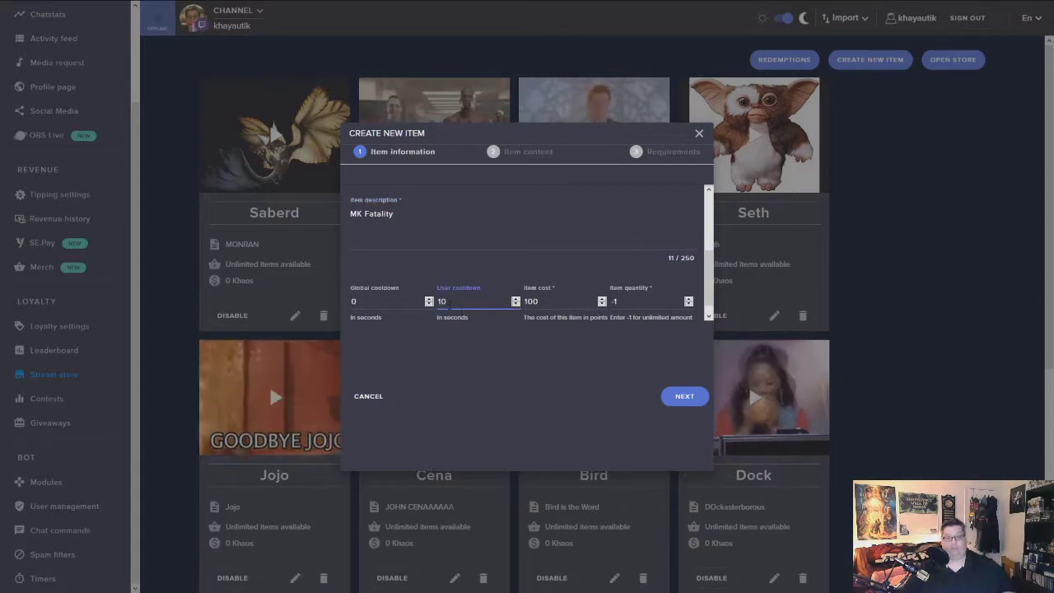
pyautogui.write('10')
pyautogui.press('Tab')
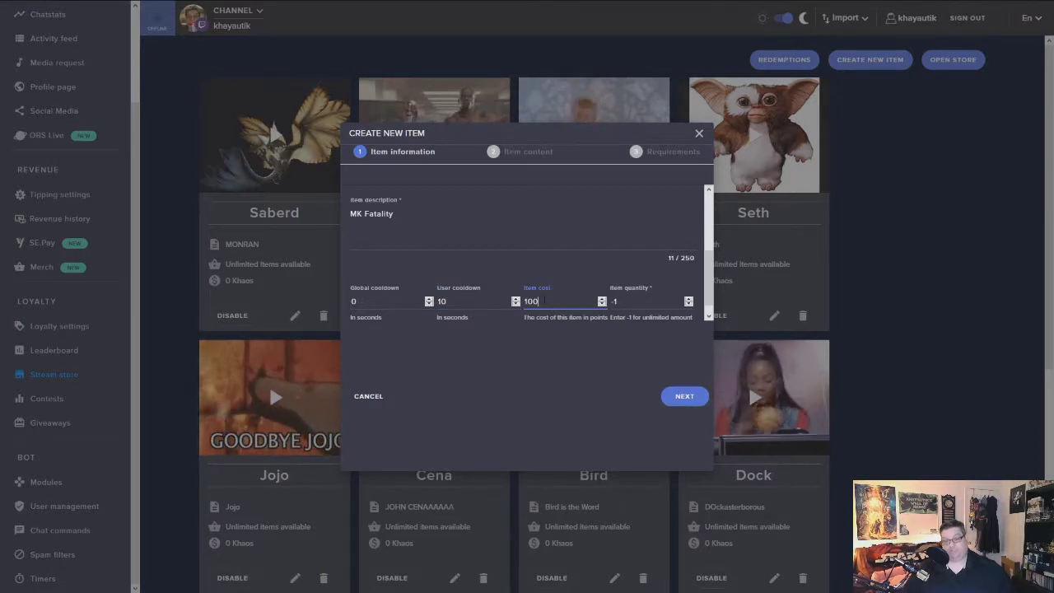
pyautogui.write('0')
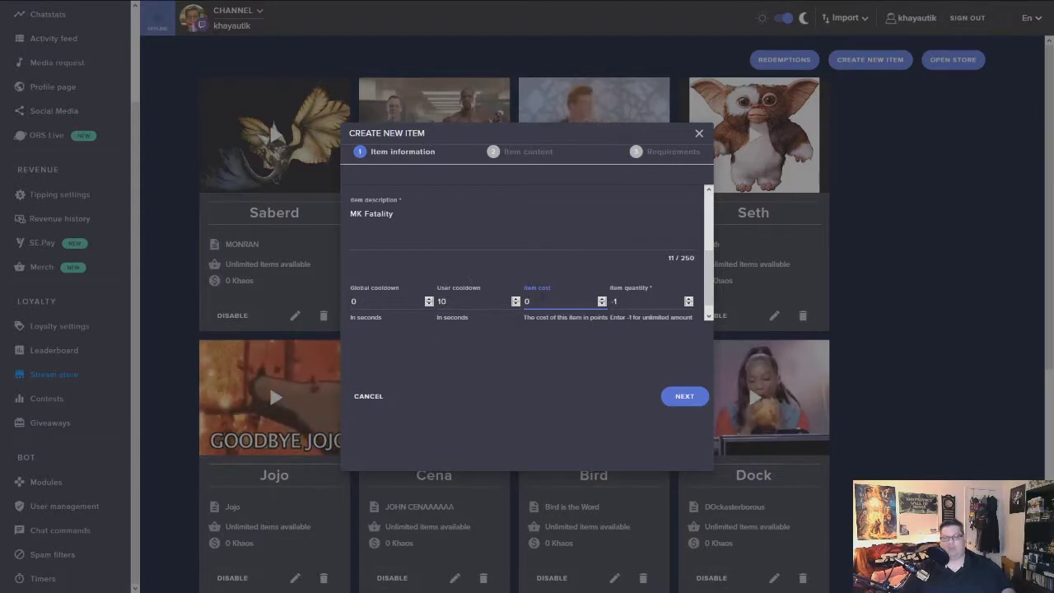
pyautogui.click(692, 404)
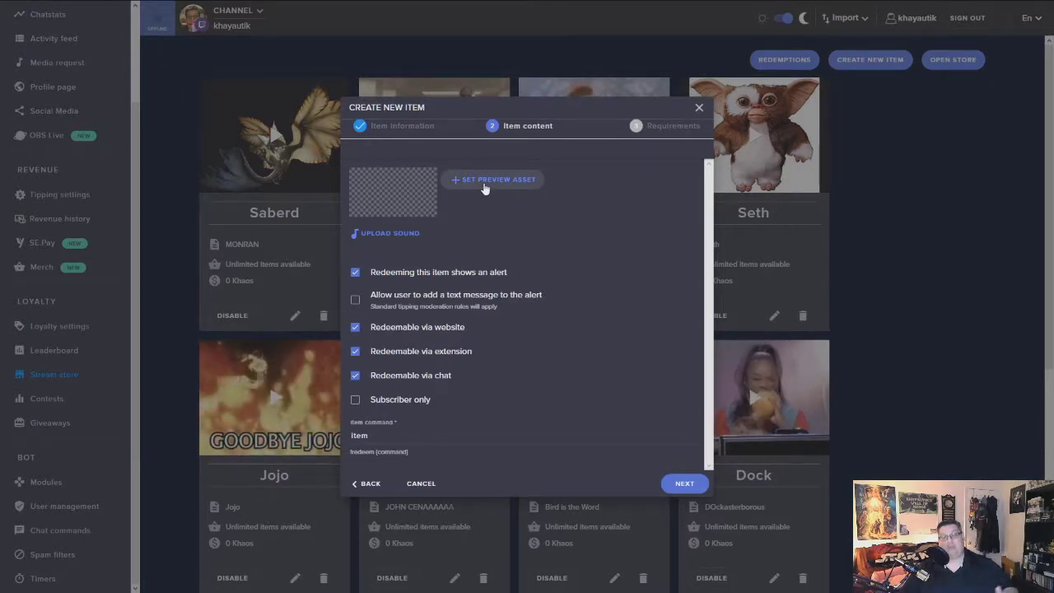
# Open the image library for the item's preview asset and delete the existing Fatality image.
pyautogui.click(484, 183)
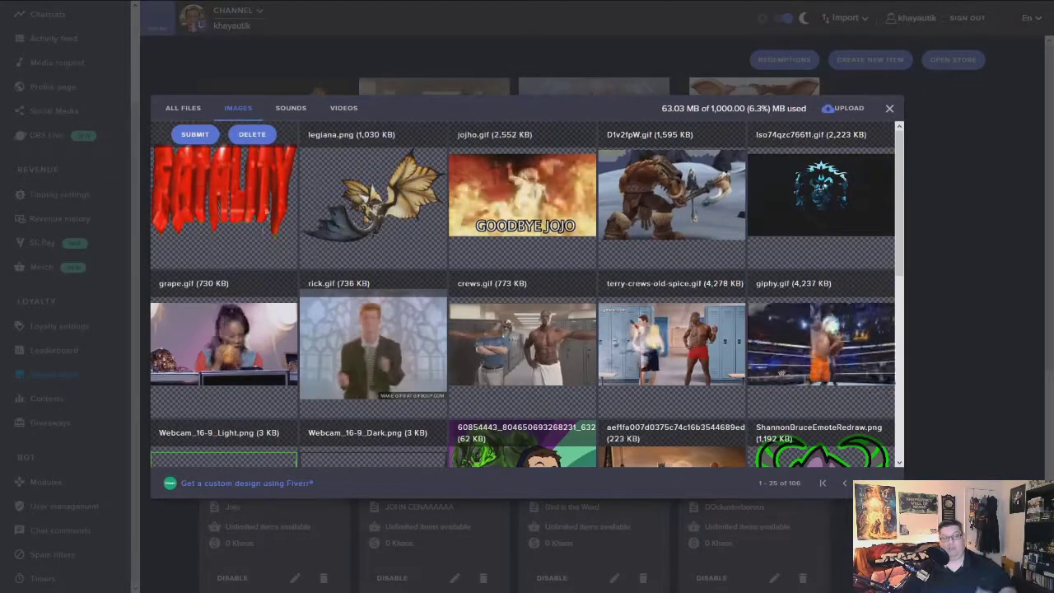
pyautogui.click(252, 134)
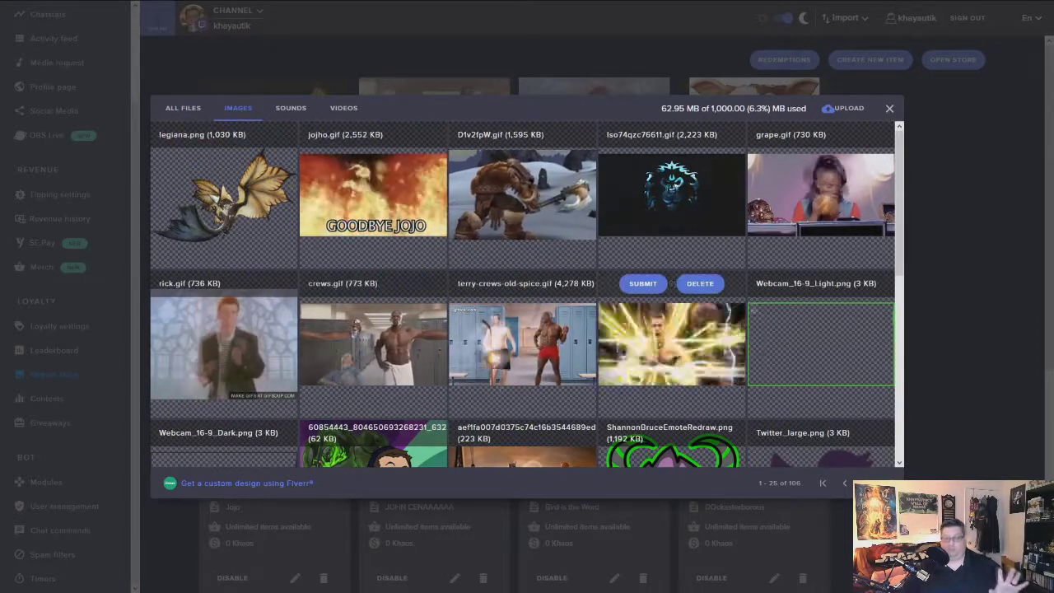
# Upload Fatalaiy.gif from the Images folder and submit it as the item's preview asset.
pyautogui.click(844, 108)
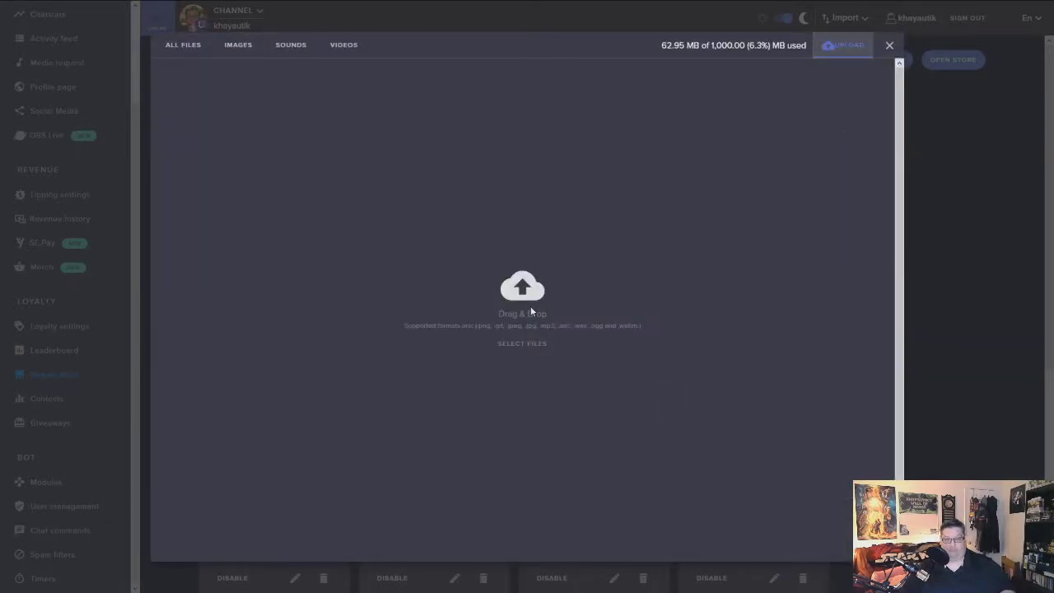
pyautogui.click(538, 344)
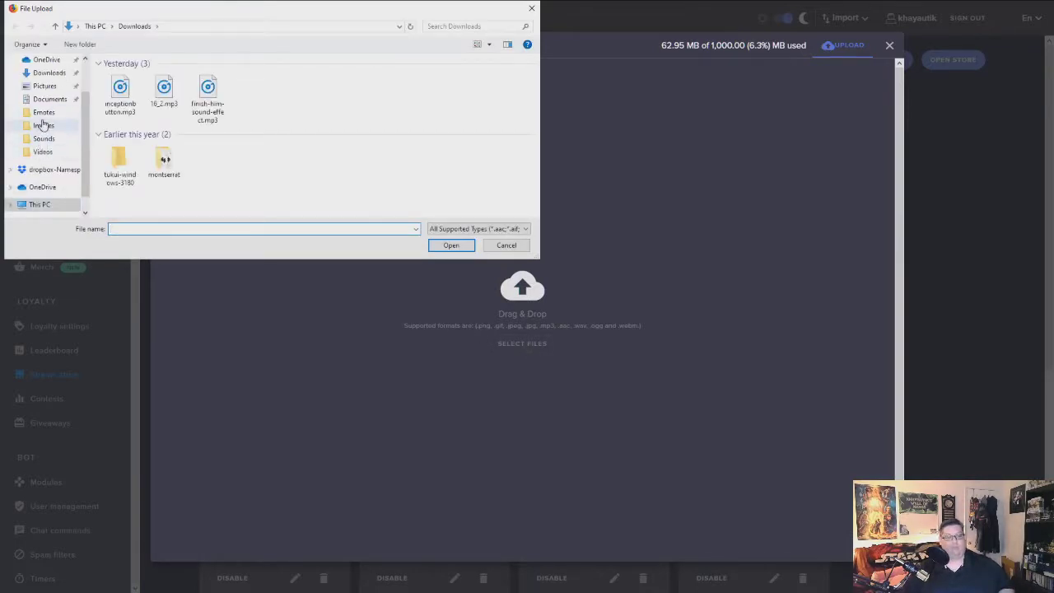
pyautogui.click(43, 124)
pyautogui.scroll(-2, 335, 138)
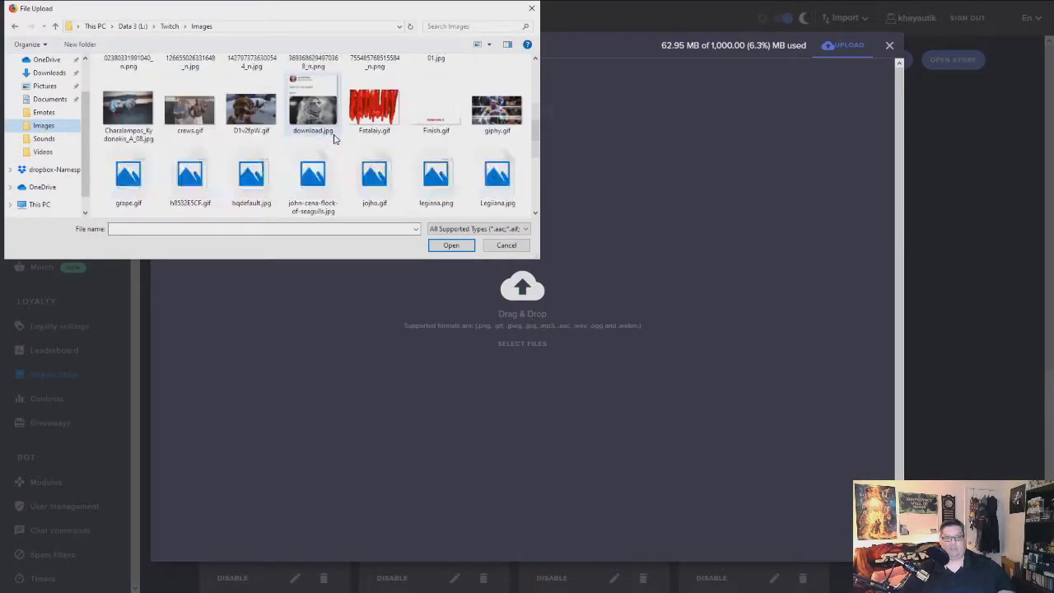
pyautogui.click(367, 121)
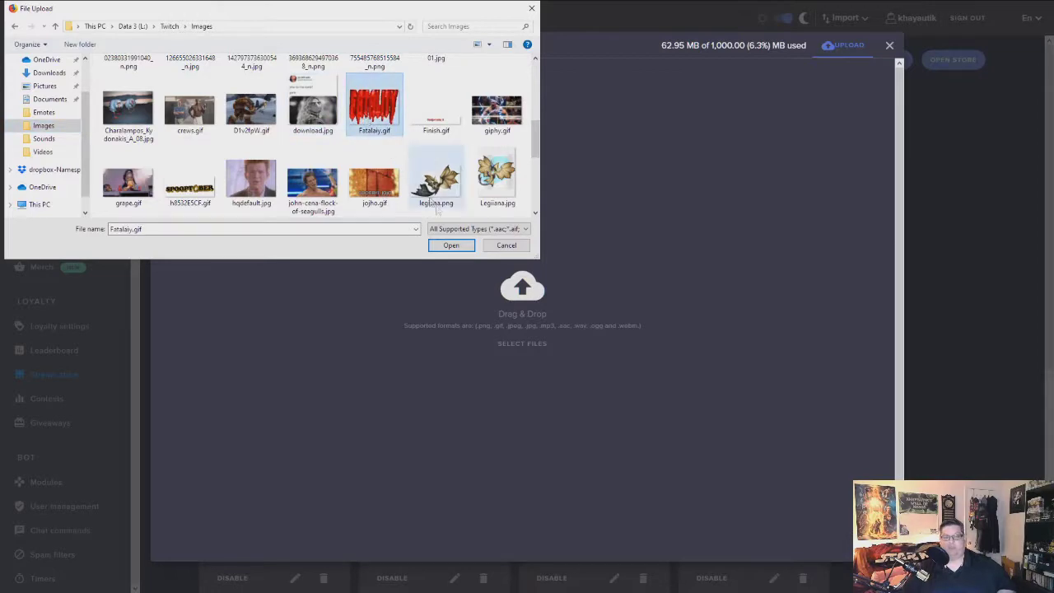
pyautogui.click(452, 245)
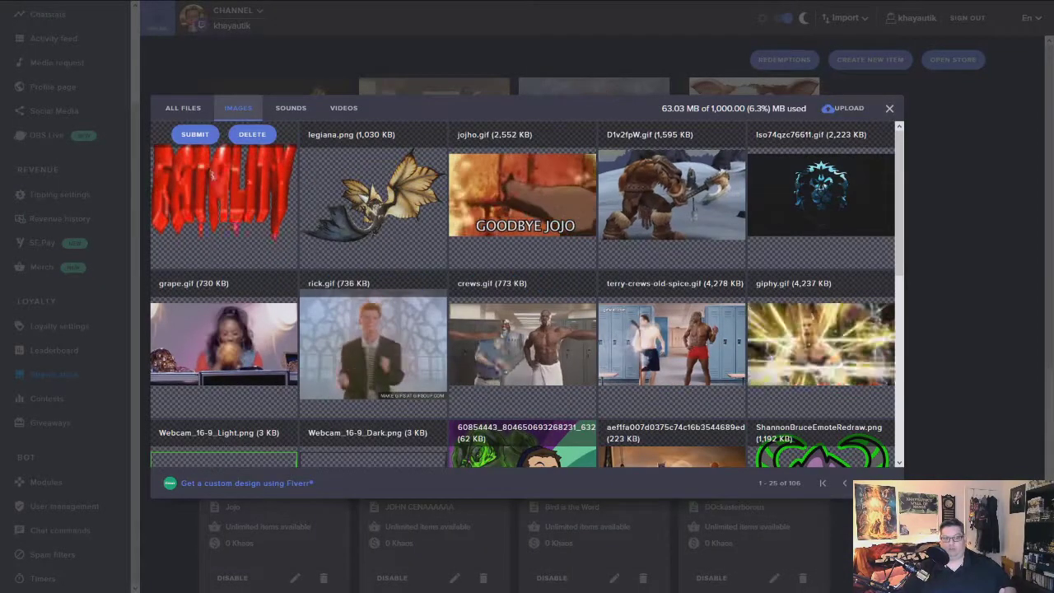
pyautogui.click(191, 134)
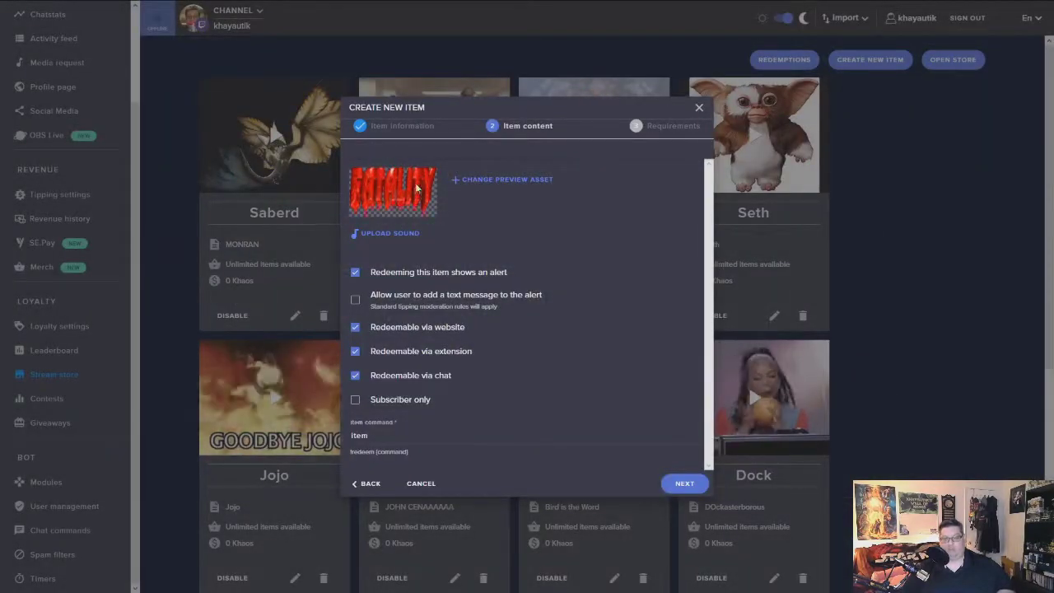
# Open the sound library for the item and delete the existing 16_2.mp3.
pyautogui.click(390, 233)
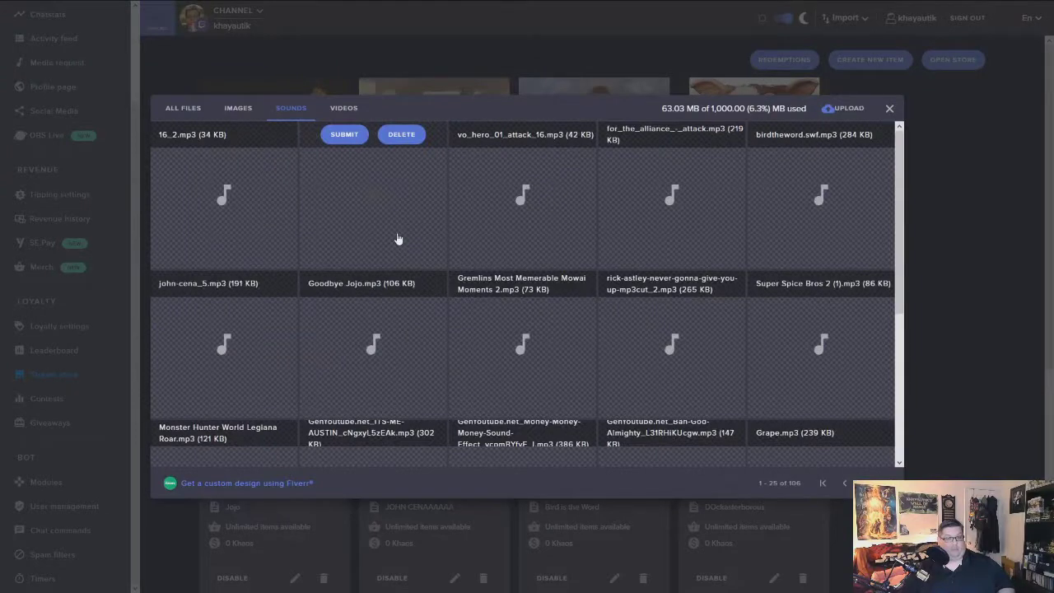
pyautogui.moveTo(183, 170)
pyautogui.click(247, 138)
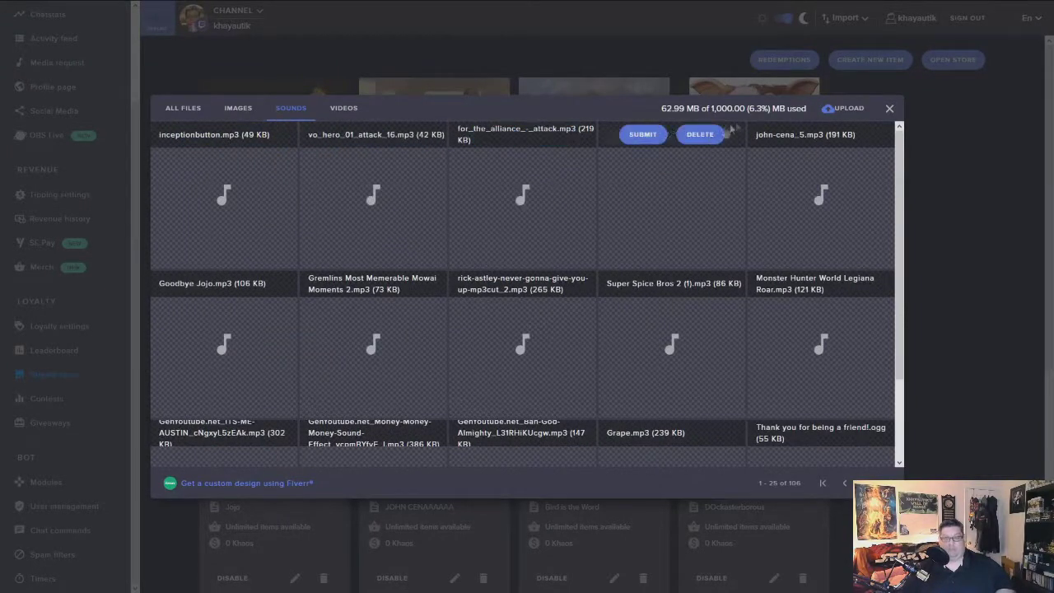
# Upload 16_2.mp3 from the Downloads folder and submit it as the item's sound.
pyautogui.click(845, 110)
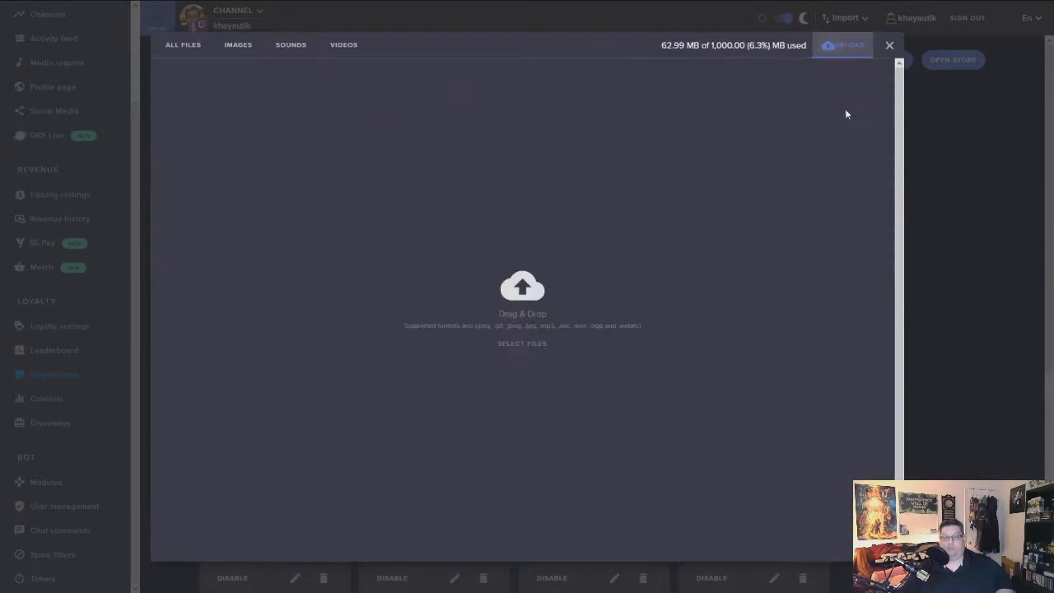
pyautogui.click(524, 344)
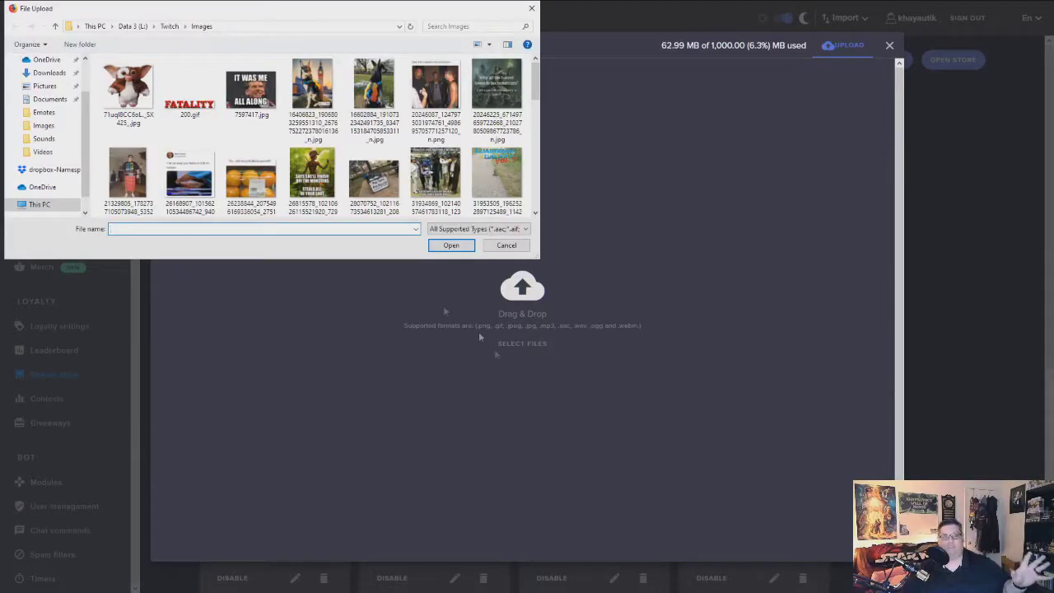
pyautogui.click(50, 75)
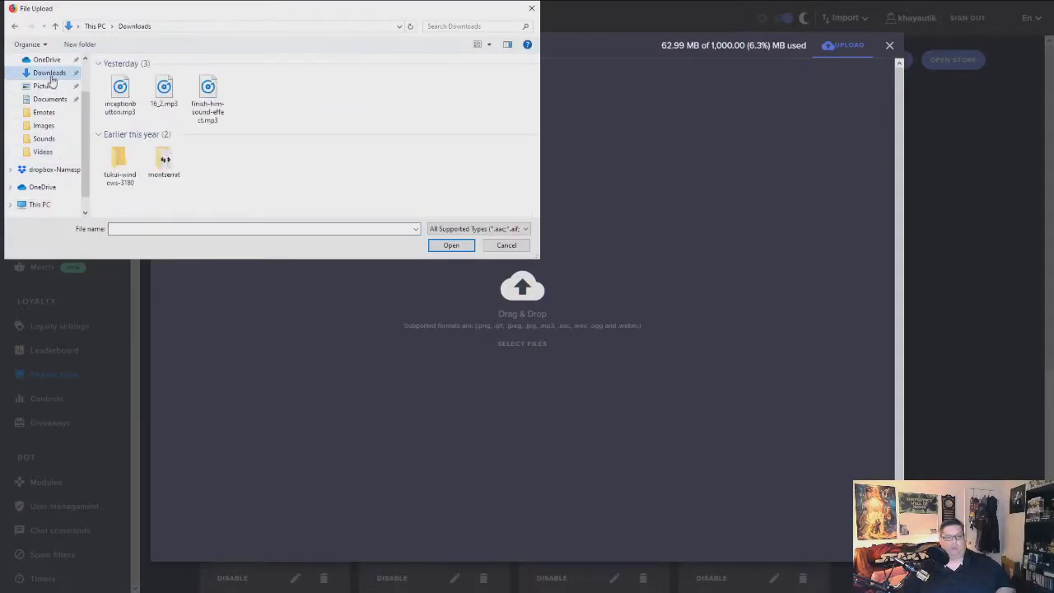
pyautogui.click(451, 245)
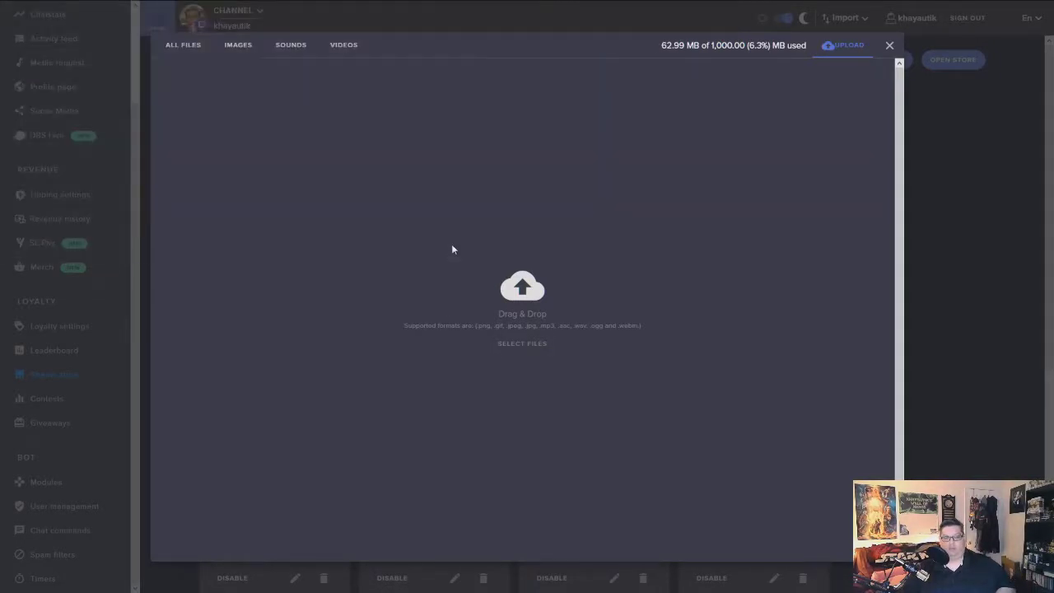
pyautogui.moveTo(229, 197)
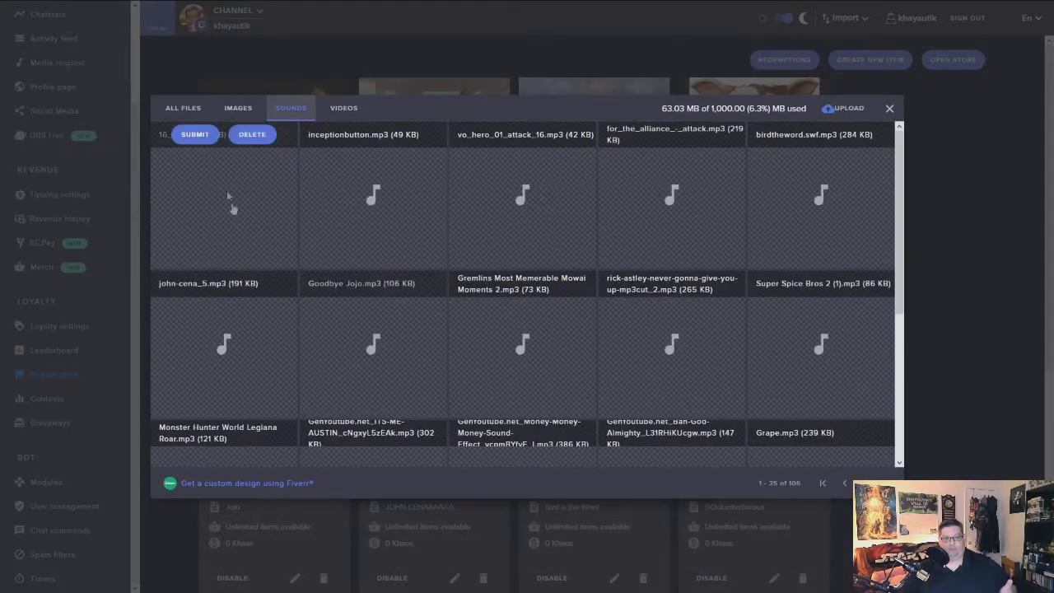
pyautogui.click(195, 135)
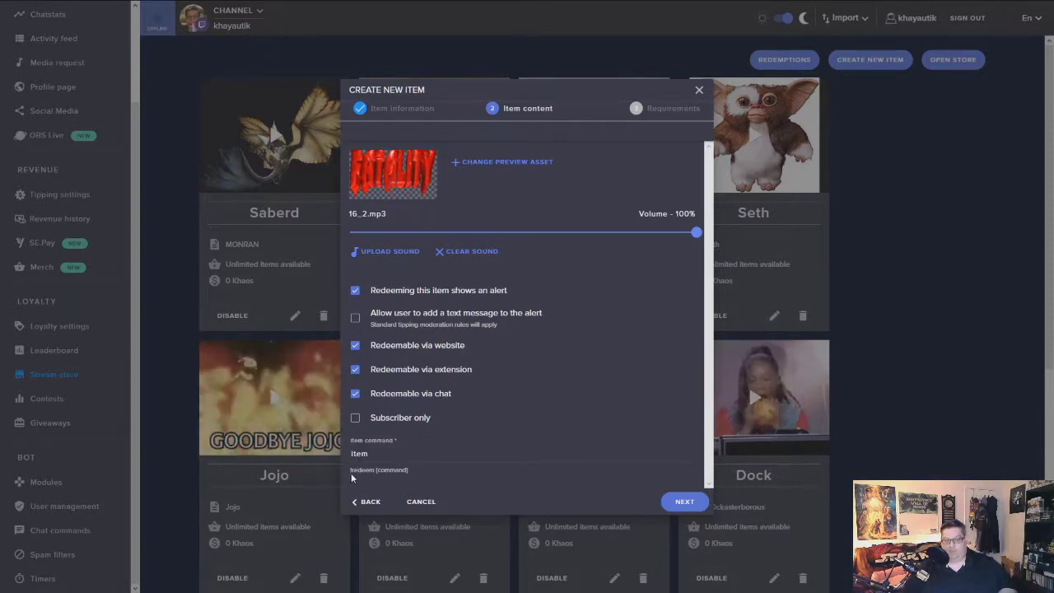
# Replace the default item command with "fatality".
pyautogui.moveTo(369, 453); pyautogui.dragTo(346, 457)
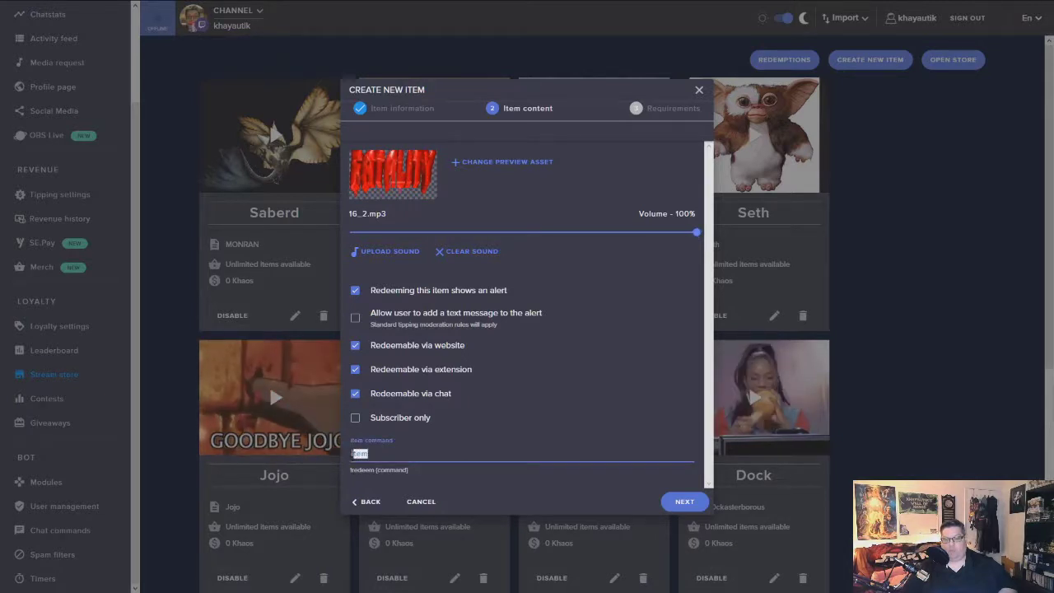
pyautogui.write('f')
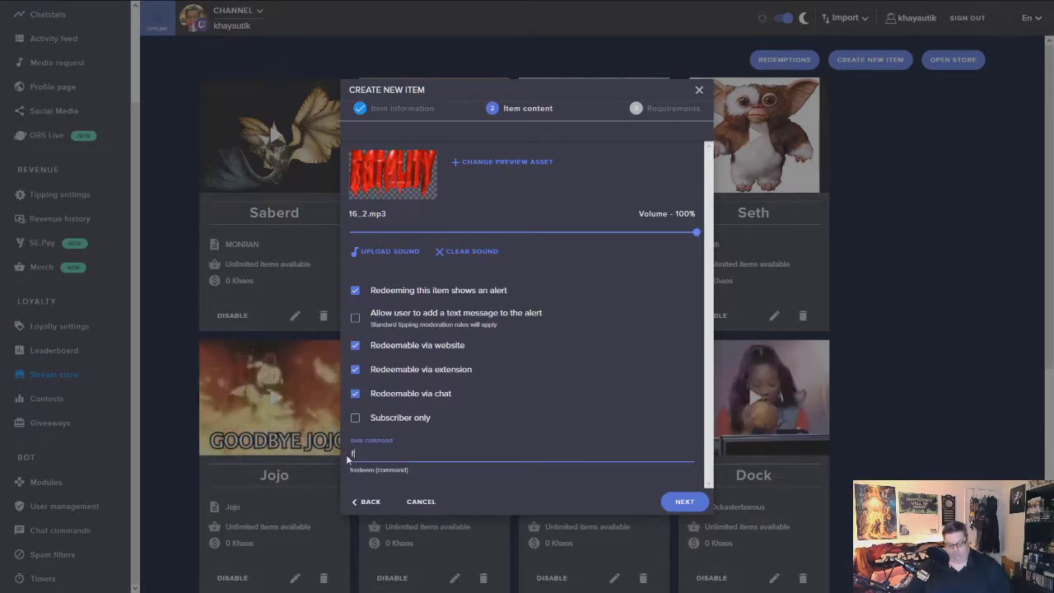
pyautogui.write('atality')
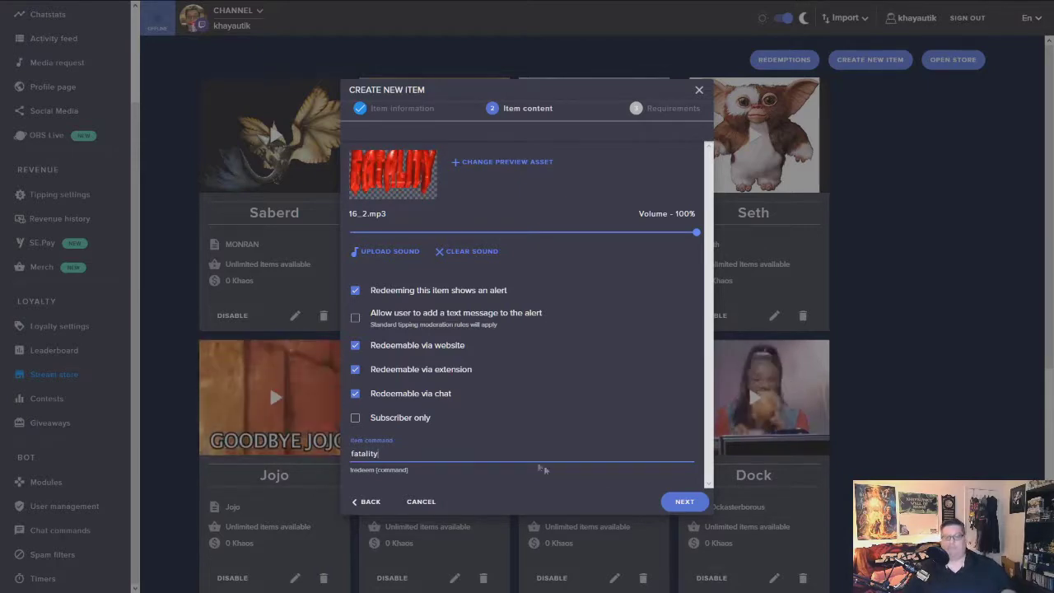
# Save the fatality item without additional requirements and check it in the store's item list.
pyautogui.click(684, 501)
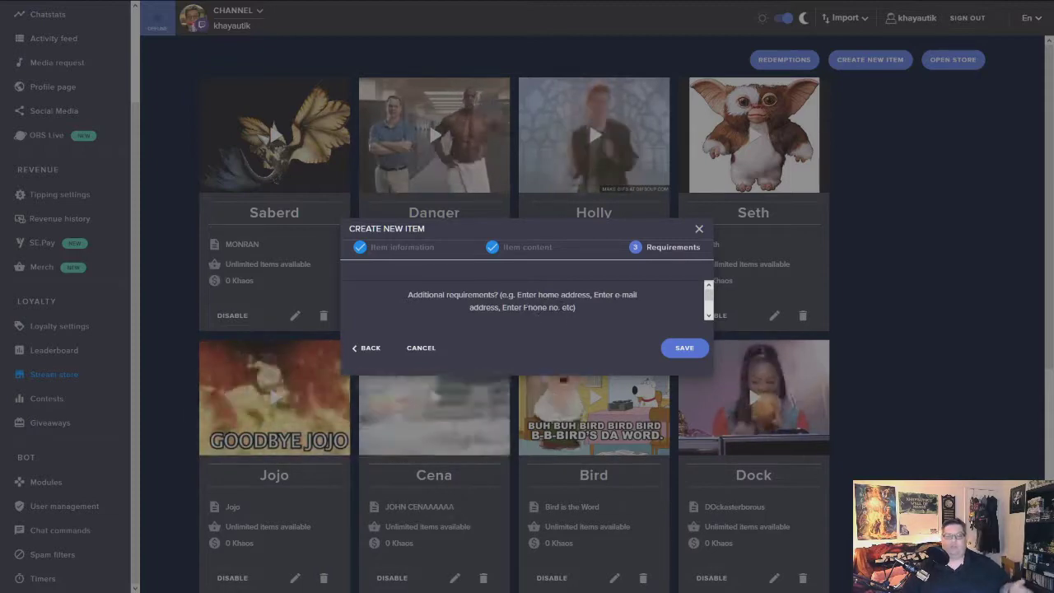
pyautogui.scroll(-1, 531, 313)
pyautogui.scroll(1, 527, 313)
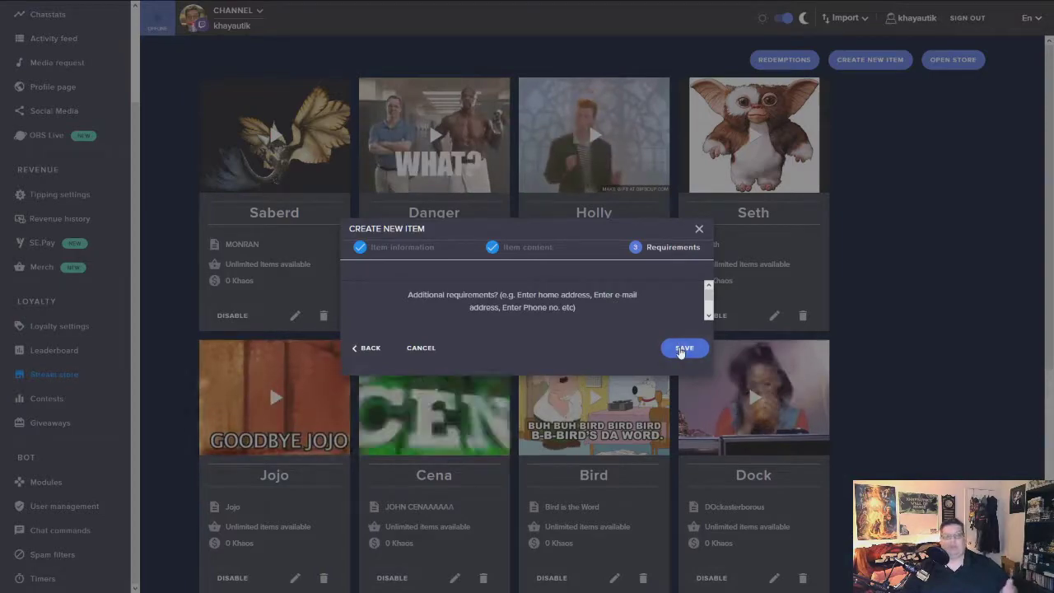
pyautogui.click(682, 349)
pyautogui.scroll(-4, 268, 288)
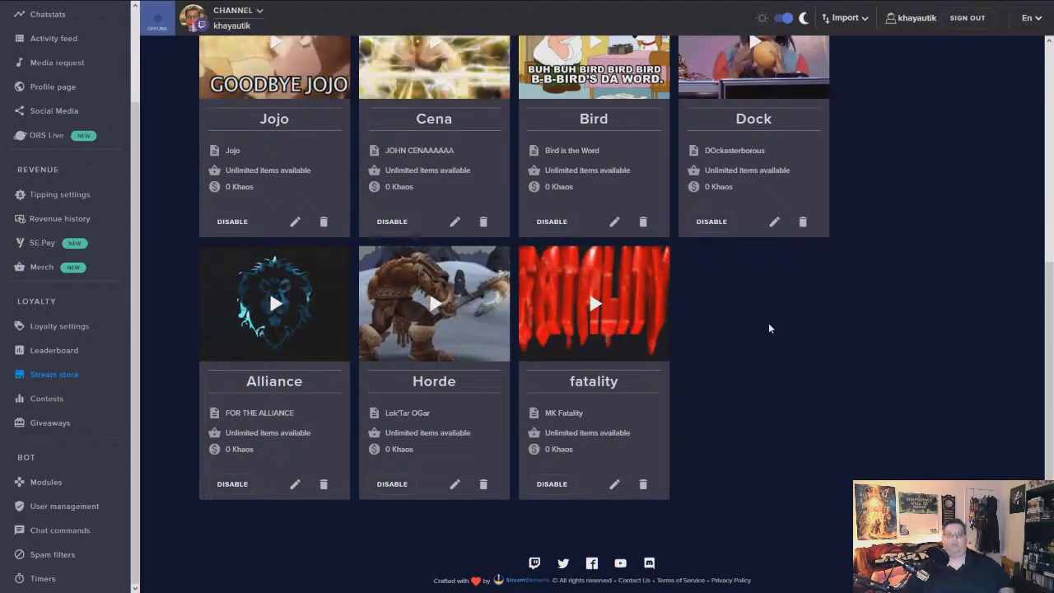
pyautogui.scroll(1, 768, 323)
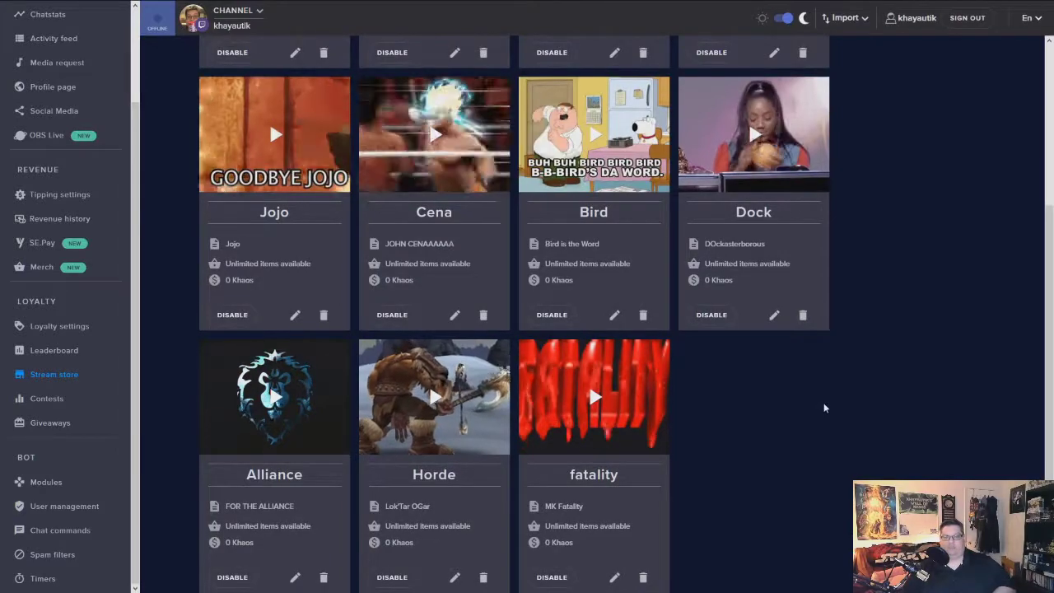
pyautogui.scroll(1, 823, 408)
pyautogui.scroll(-1, 824, 407)
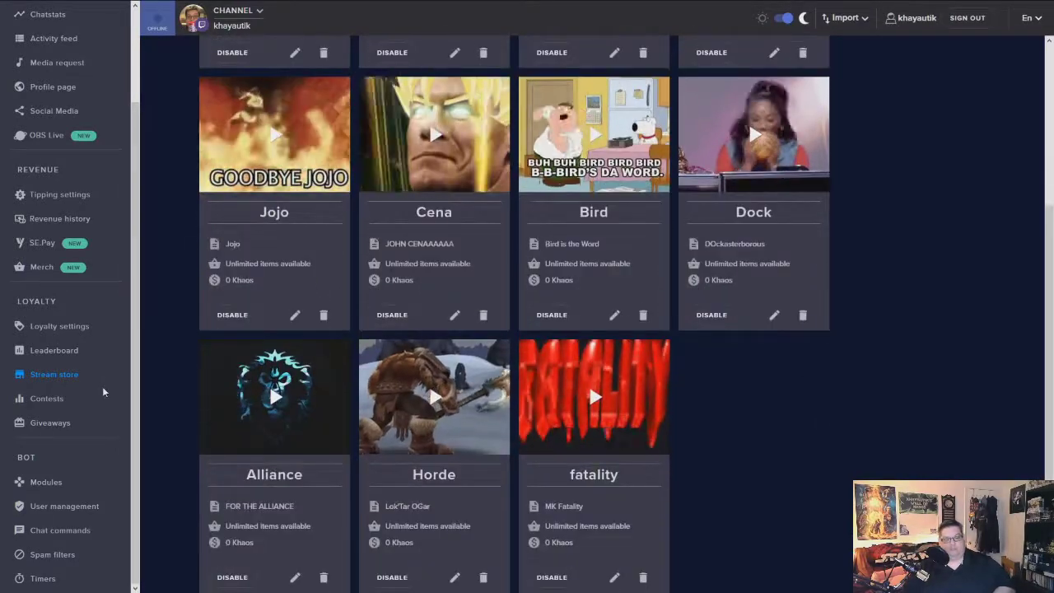
# Open the list of personal overlays and delete the existing "store" overlay.
pyautogui.scroll(2, 83, 354)
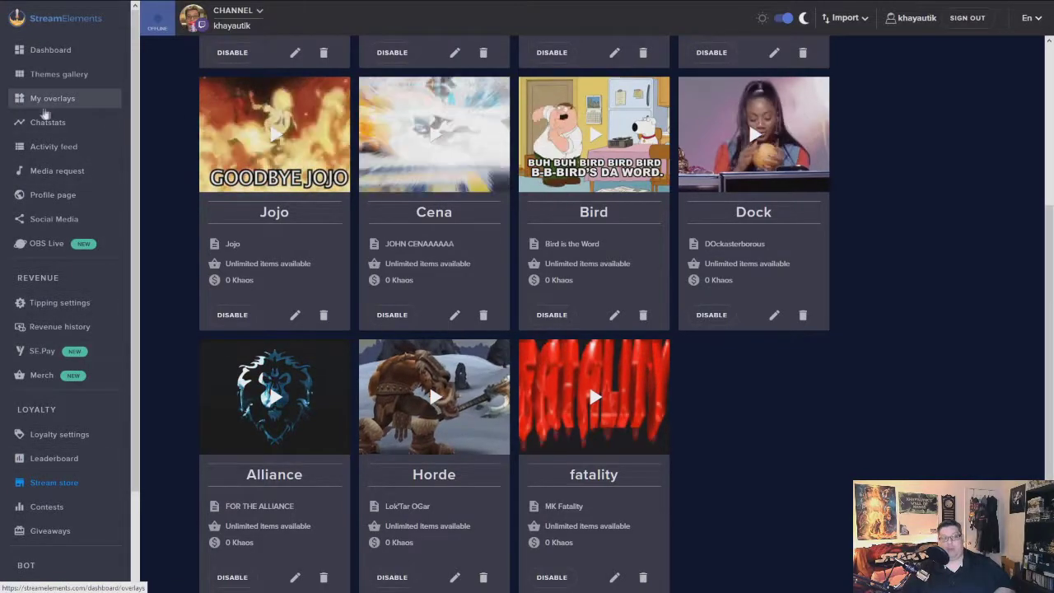
pyautogui.click(41, 100)
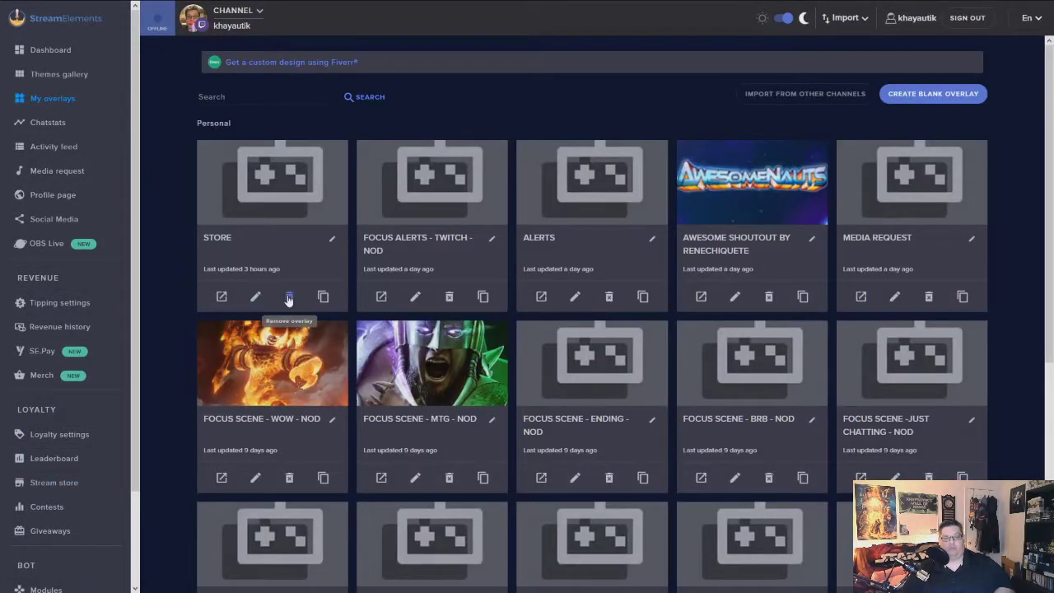
pyautogui.click(289, 299)
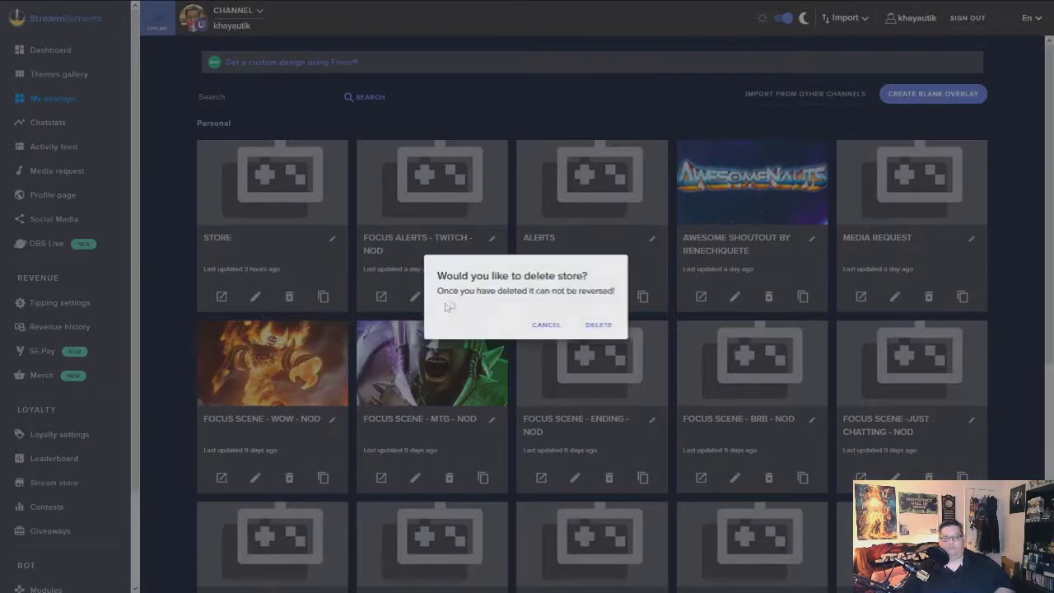
pyautogui.click(598, 323)
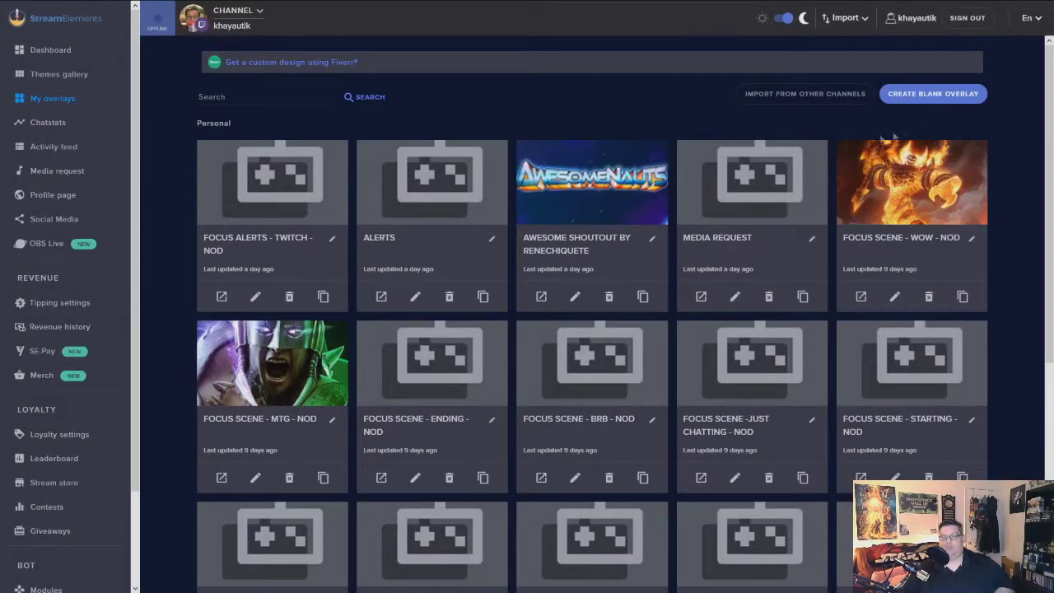
# Create a blank overlay named "store" at 1080p resolution.
pyautogui.click(943, 98)
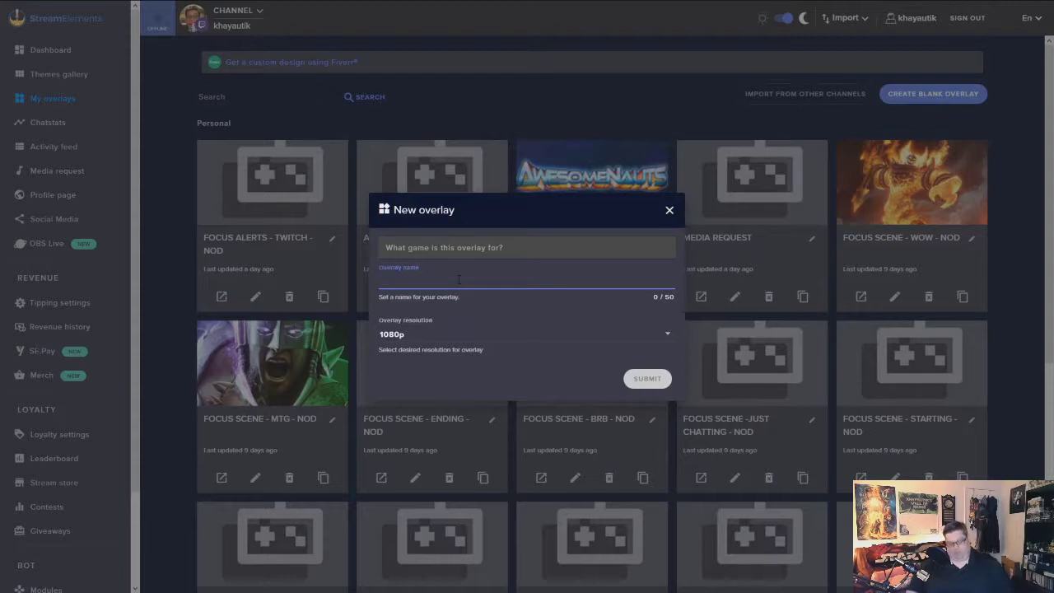
pyautogui.write('store')
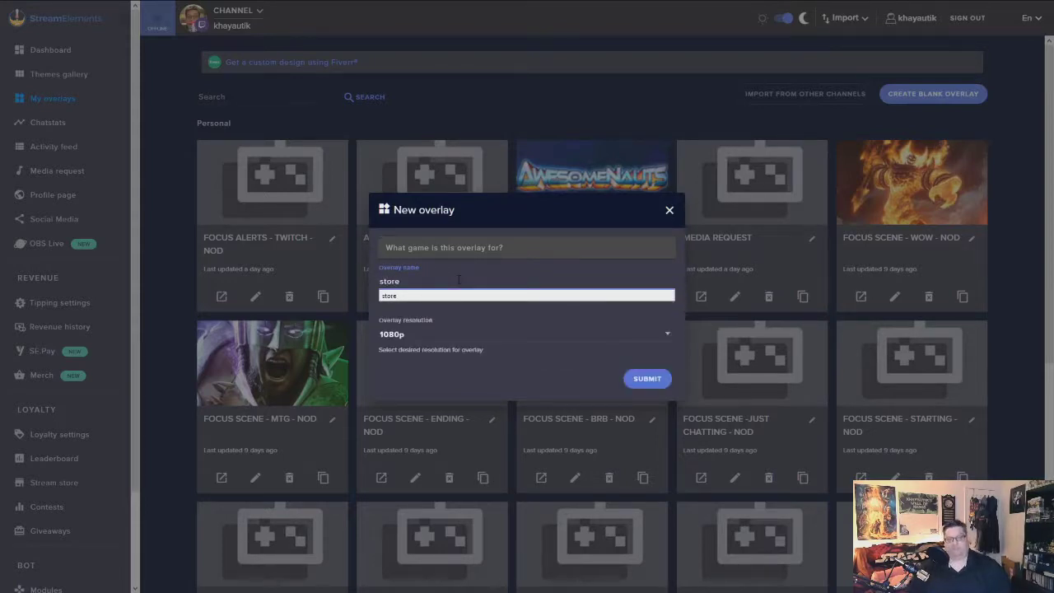
pyautogui.click(574, 296)
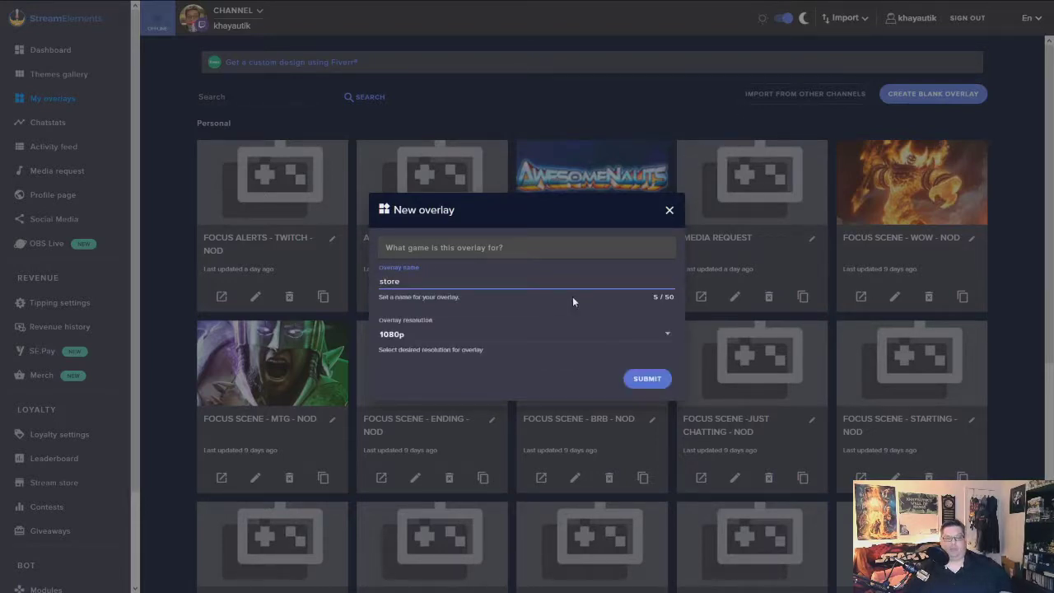
pyautogui.click(647, 380)
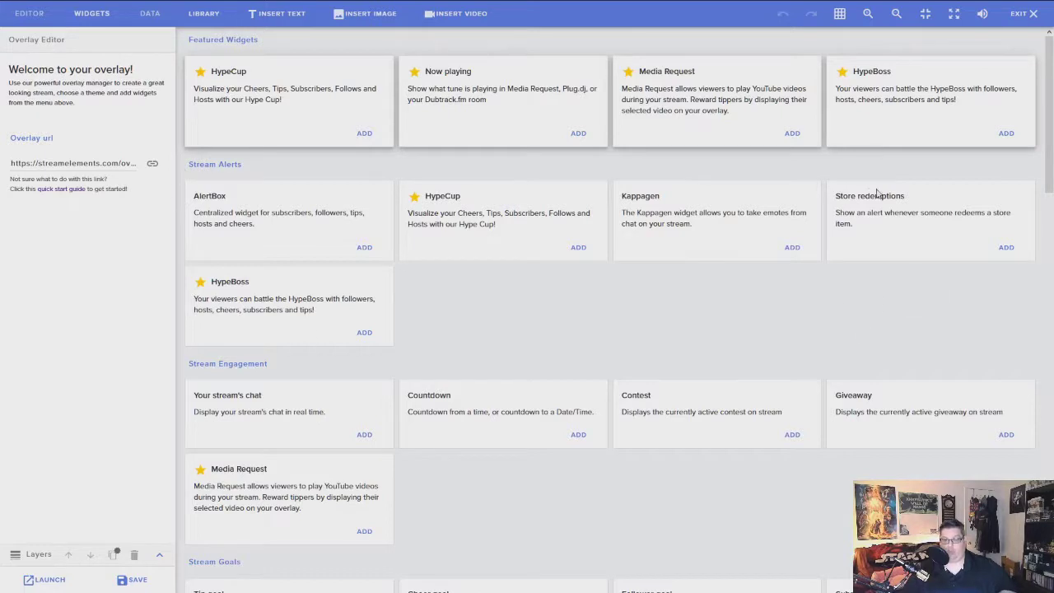
# Add the Store redemptions widget to the overlay and review its position, text and animation settings.
pyautogui.click(1006, 249)
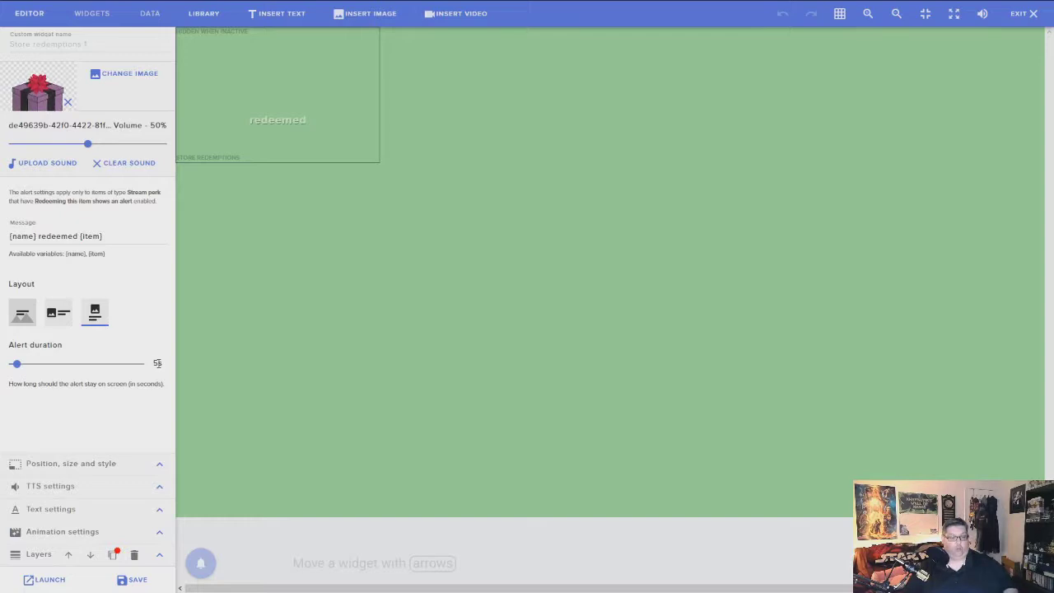
pyautogui.click(85, 462)
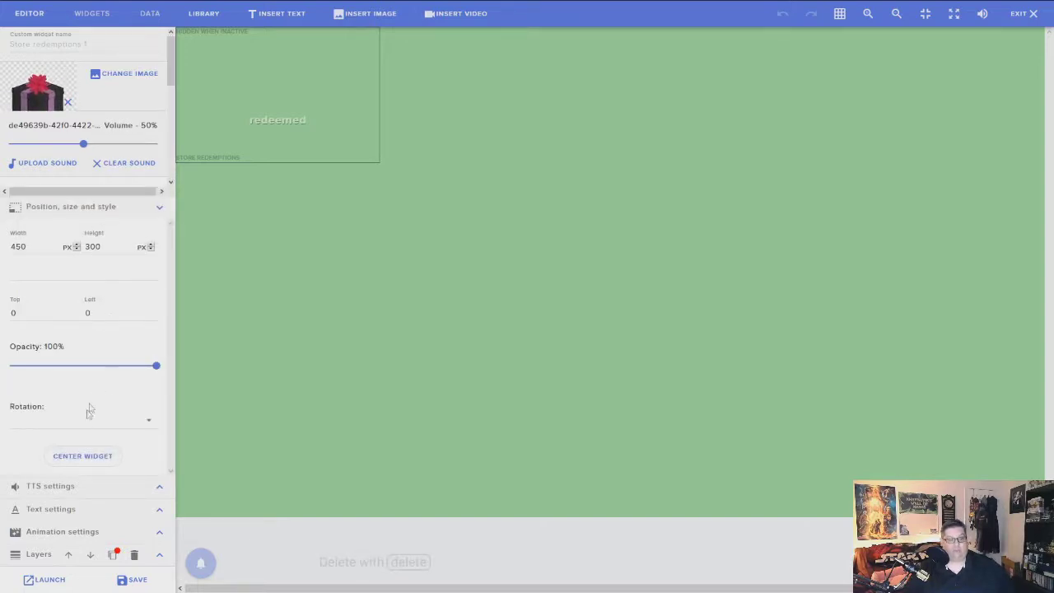
pyautogui.click(65, 508)
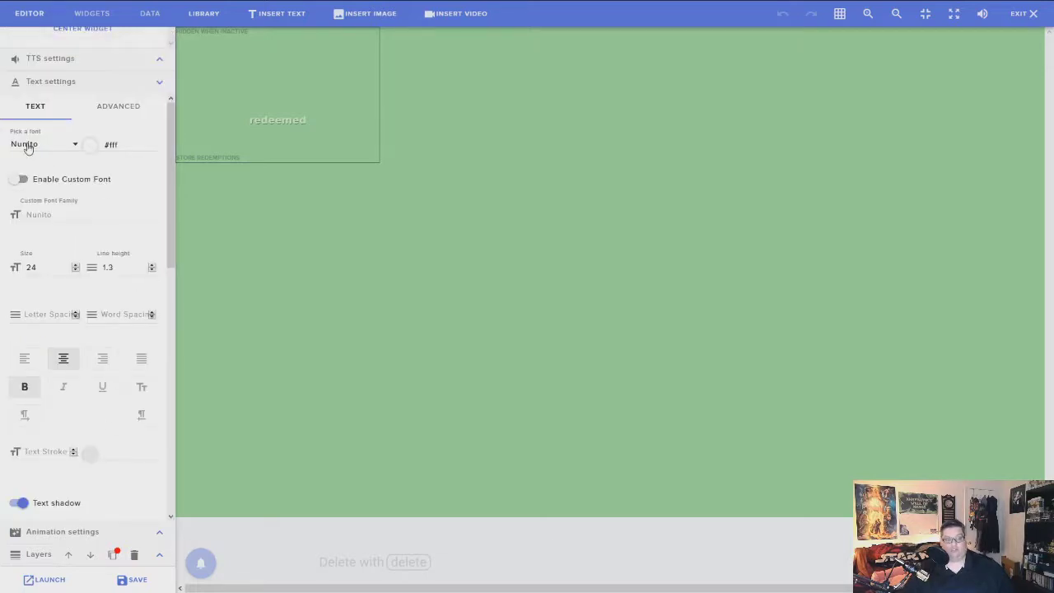
pyautogui.scroll(-3, 77, 334)
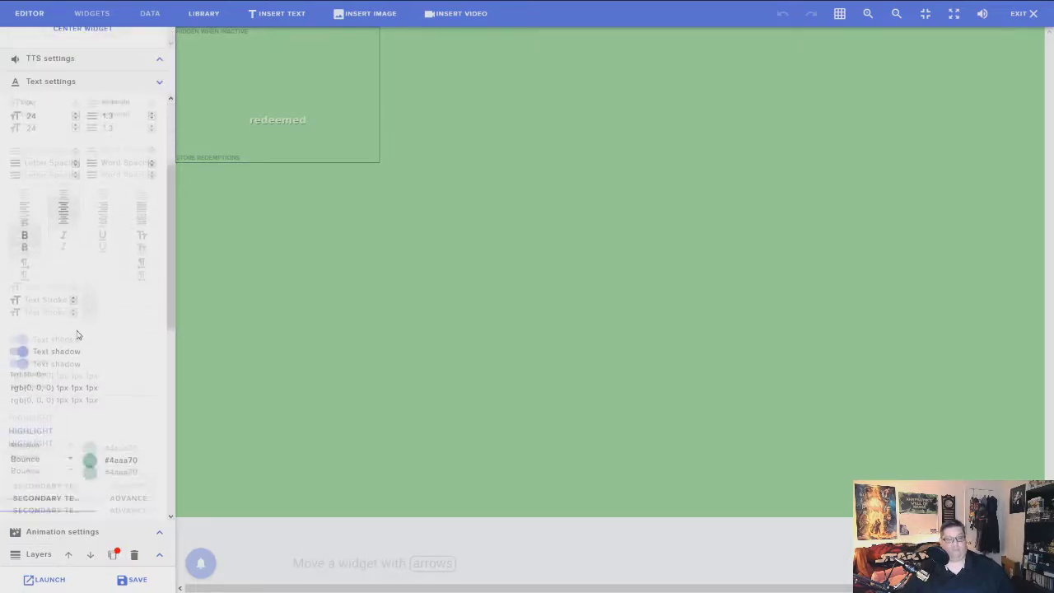
pyautogui.click(72, 531)
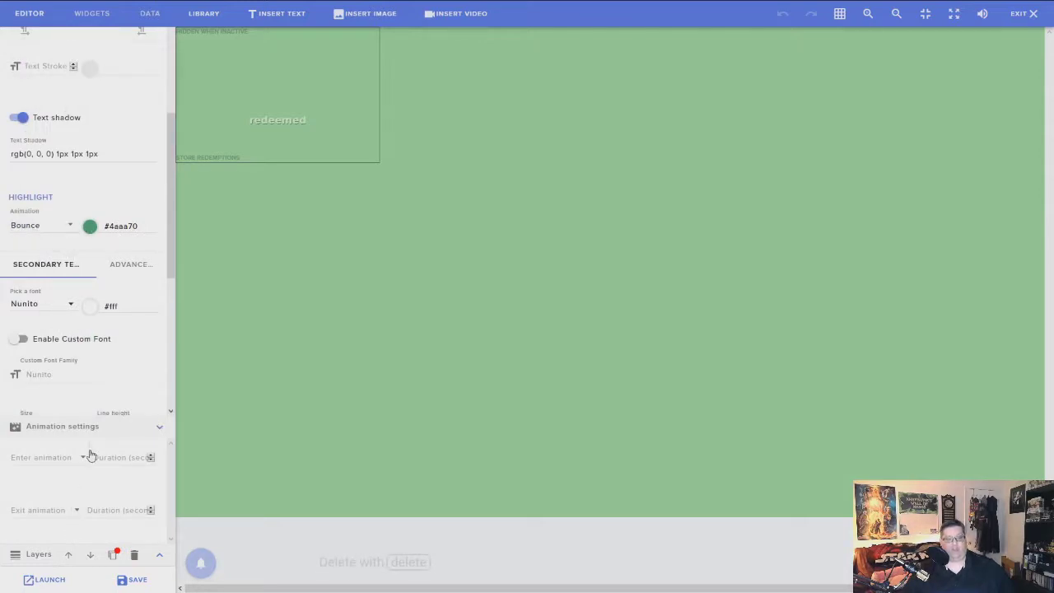
# Save the overlay and copy its export URL to the clipboard.
pyautogui.click(295, 89)
pyautogui.click(136, 578)
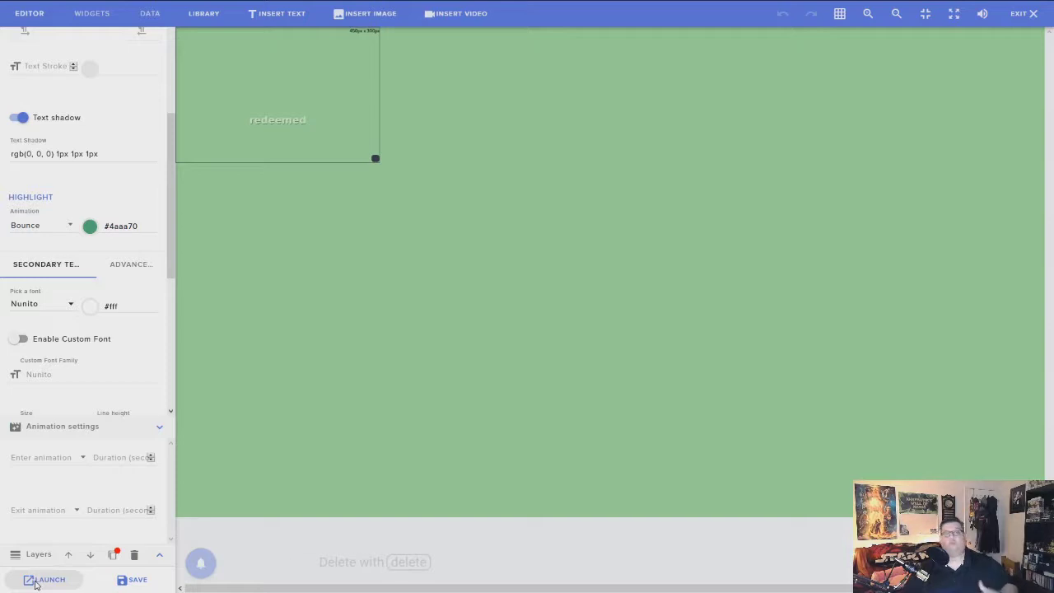
pyautogui.click(36, 582)
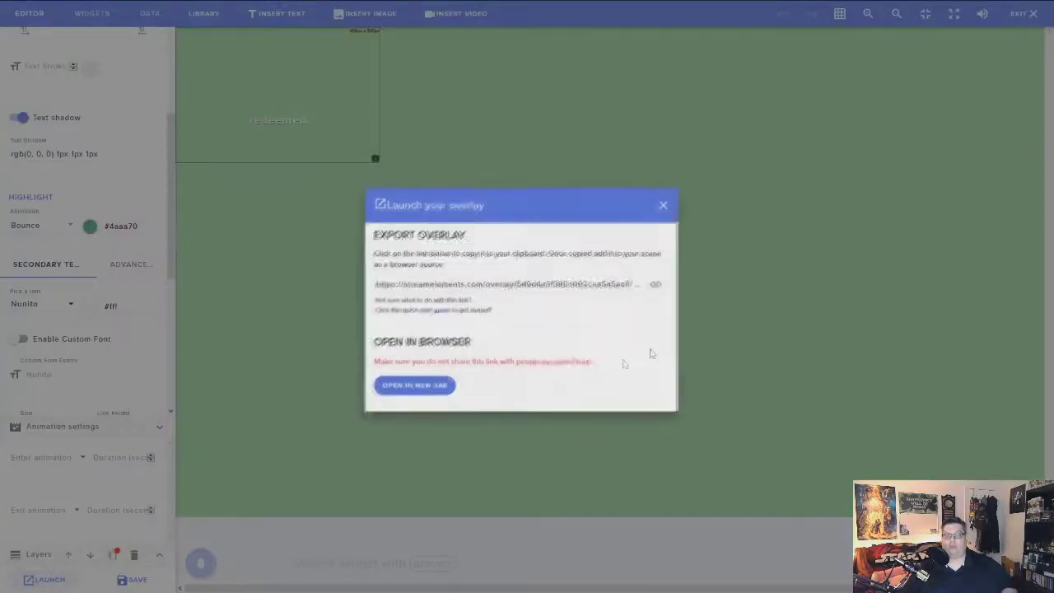
pyautogui.click(664, 284)
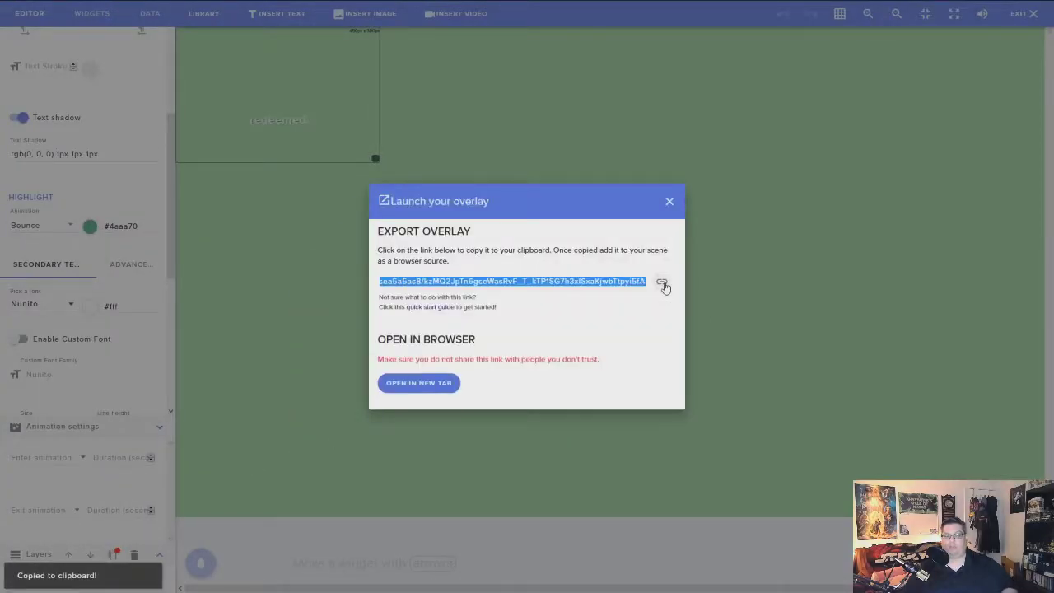
pyautogui.click(669, 201)
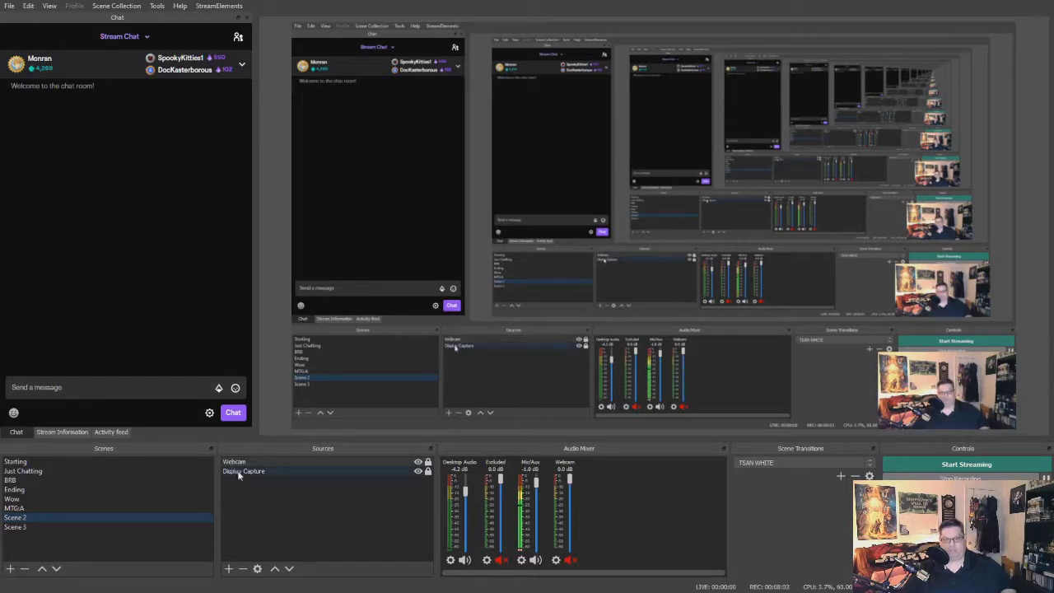
# In OBS Studio, add a new browser source named "store" to Scene 2 with Make source visible turned off.
pyautogui.click(228, 568)
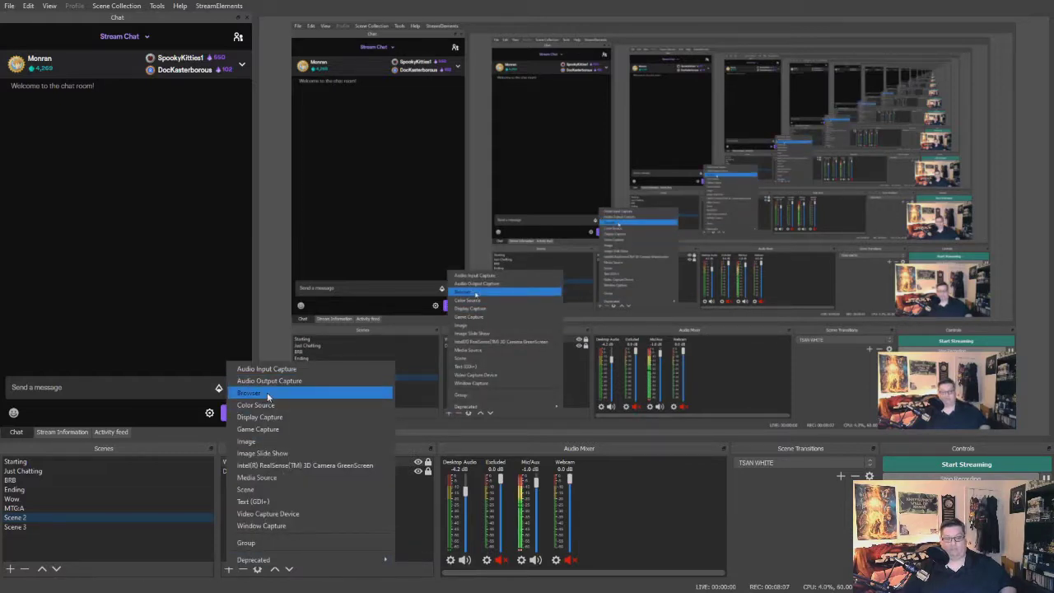
pyautogui.click(267, 394)
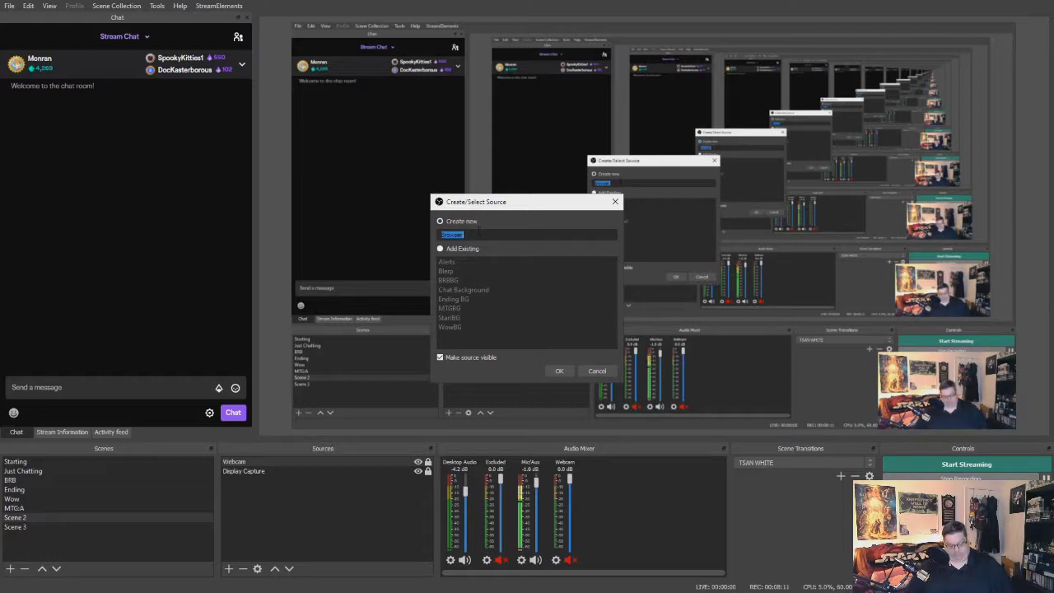
pyautogui.write('store')
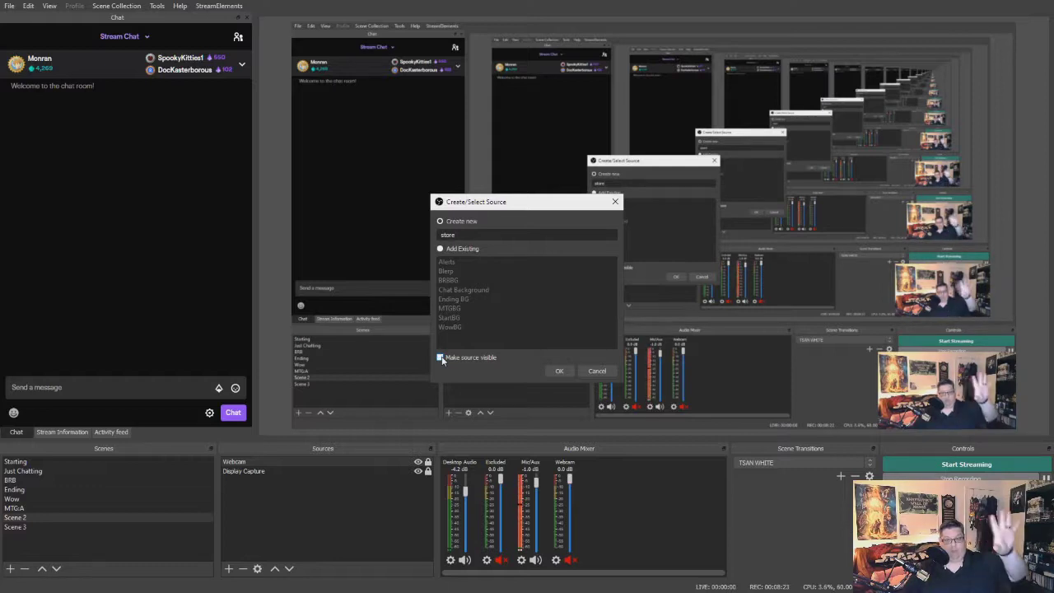
pyautogui.click(560, 371)
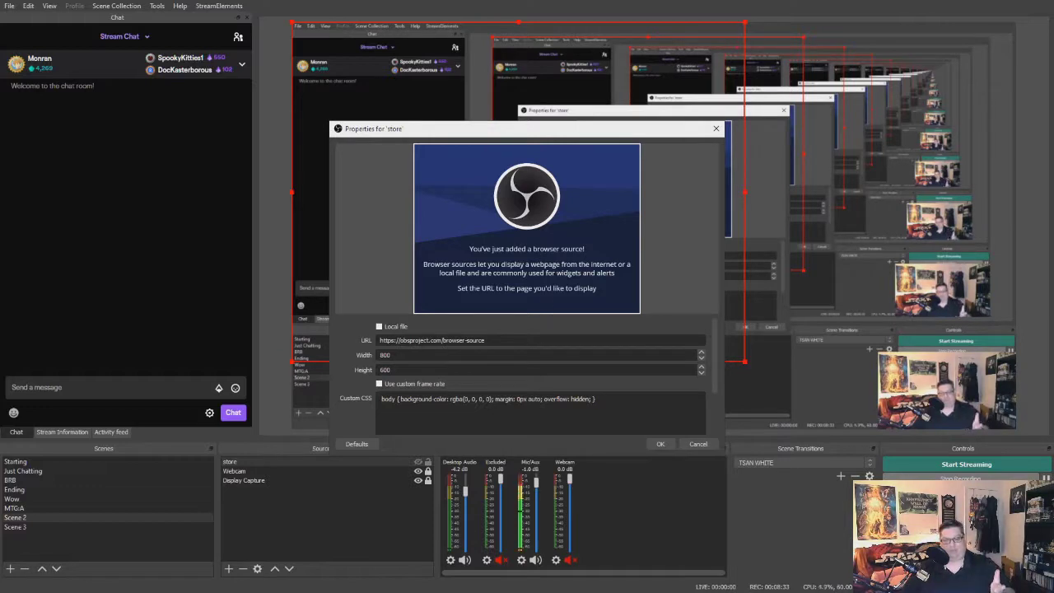
# Replace the store source's URL with the copied private overlay URL and set its size to 1280 by 720.
pyautogui.moveTo(485, 340); pyautogui.dragTo(355, 348)
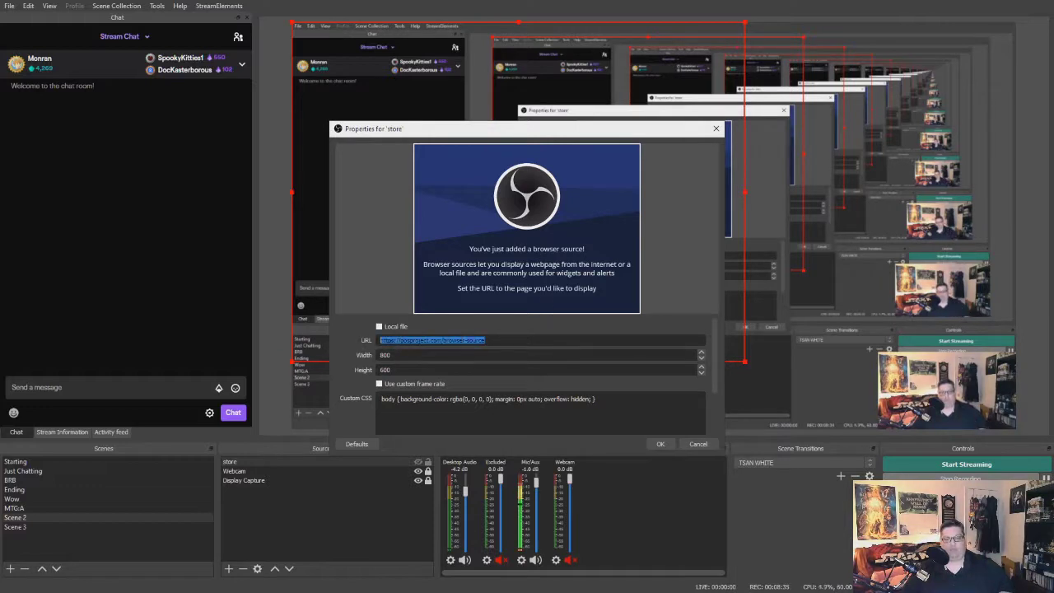
pyautogui.hotkey('ctrl', 'v')
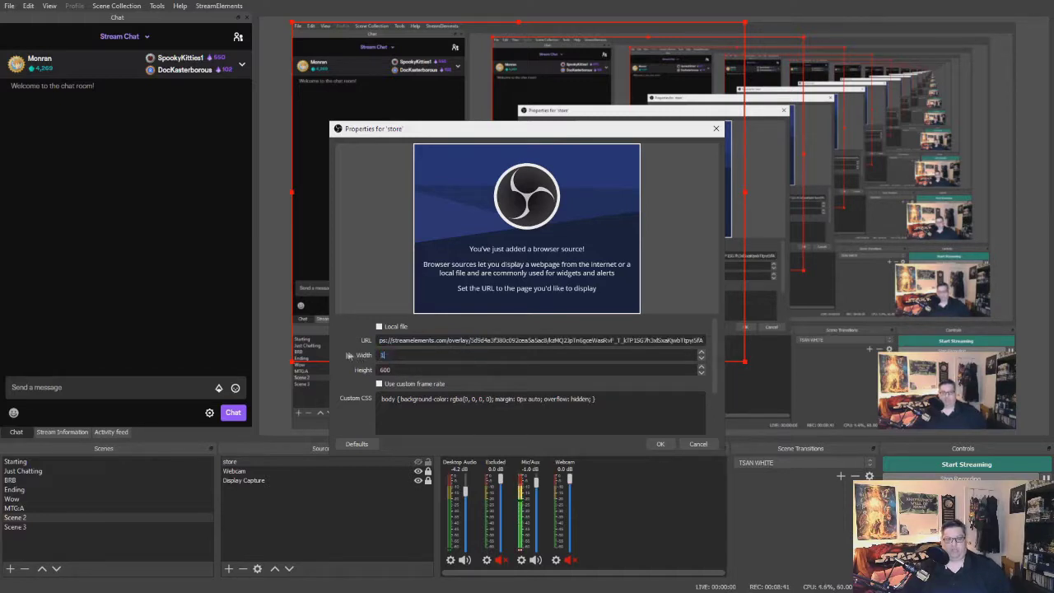
pyautogui.write('1280')
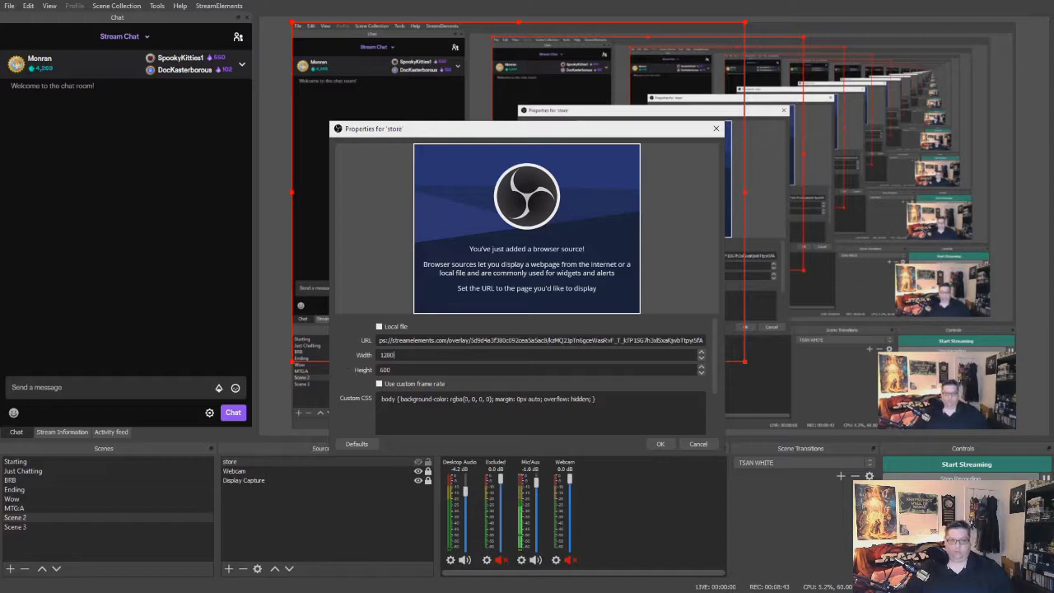
pyautogui.write('720')
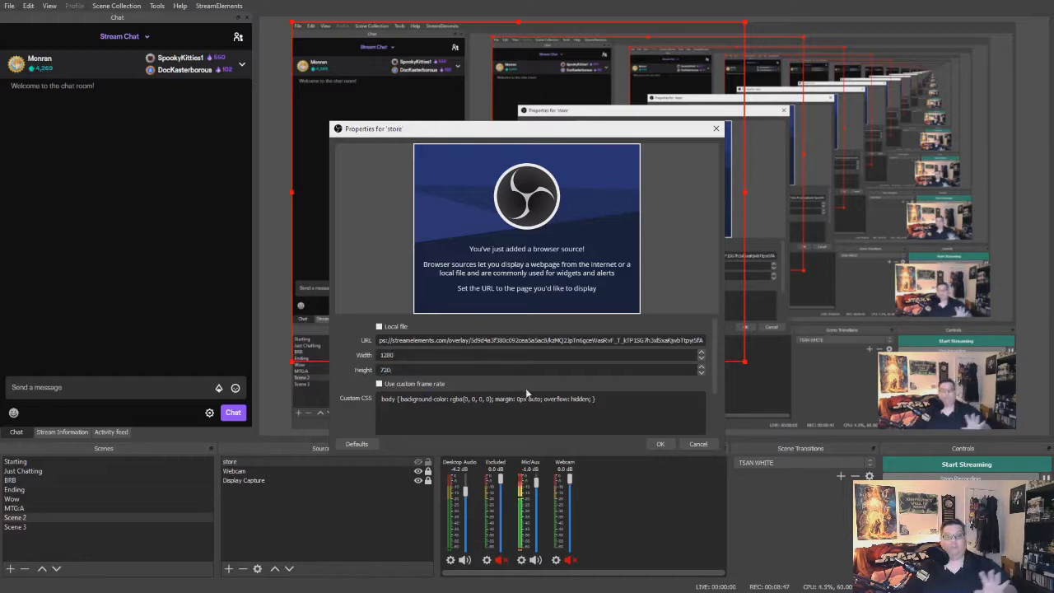
# Confirm the store source with shutdown when not visible and audio rerouting to OBS enabled, and lock and show it.
pyautogui.scroll(-3, 352, 397)
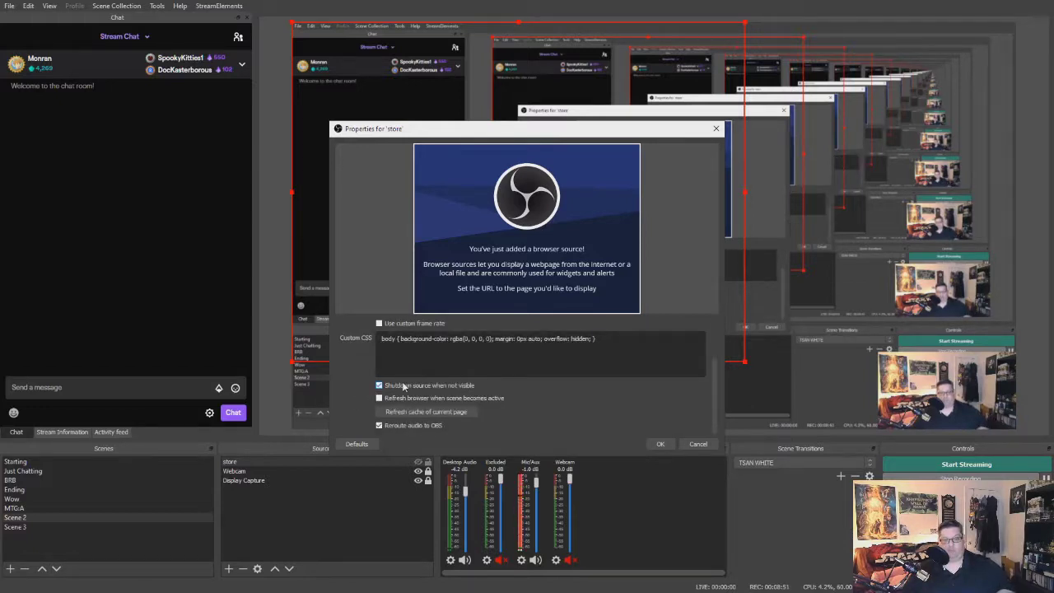
pyautogui.click(660, 443)
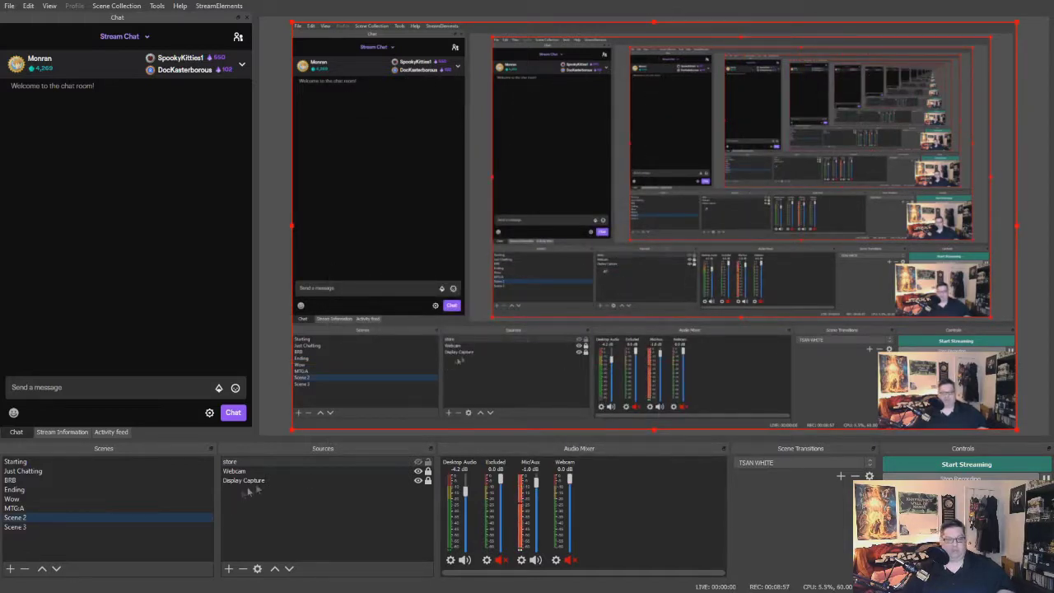
pyautogui.click(428, 464)
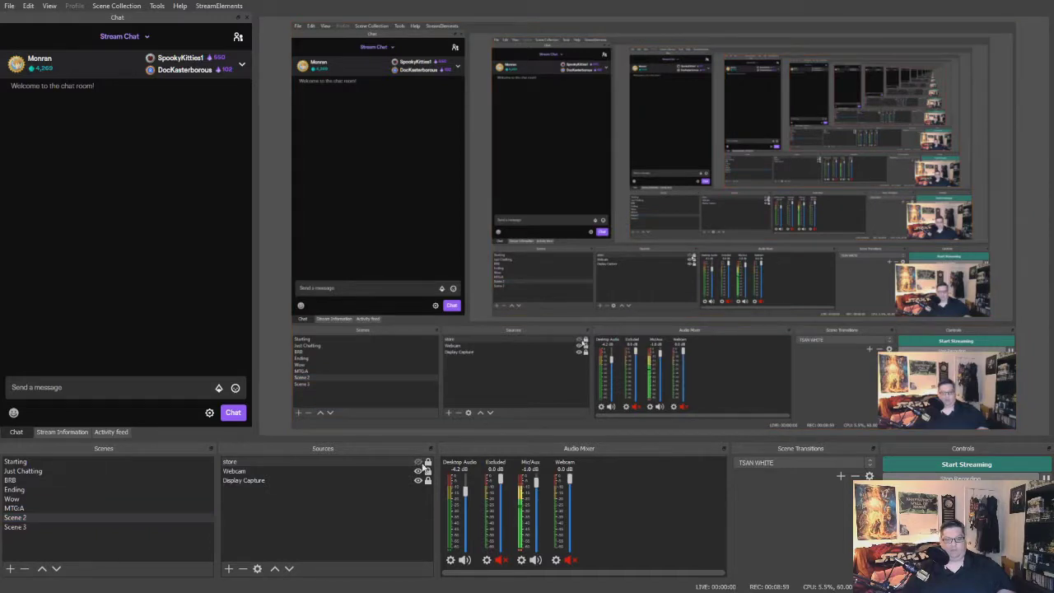
# Send "!redeem fatality" in the stream chat, and repeat the same redemption message.
pyautogui.click(156, 387)
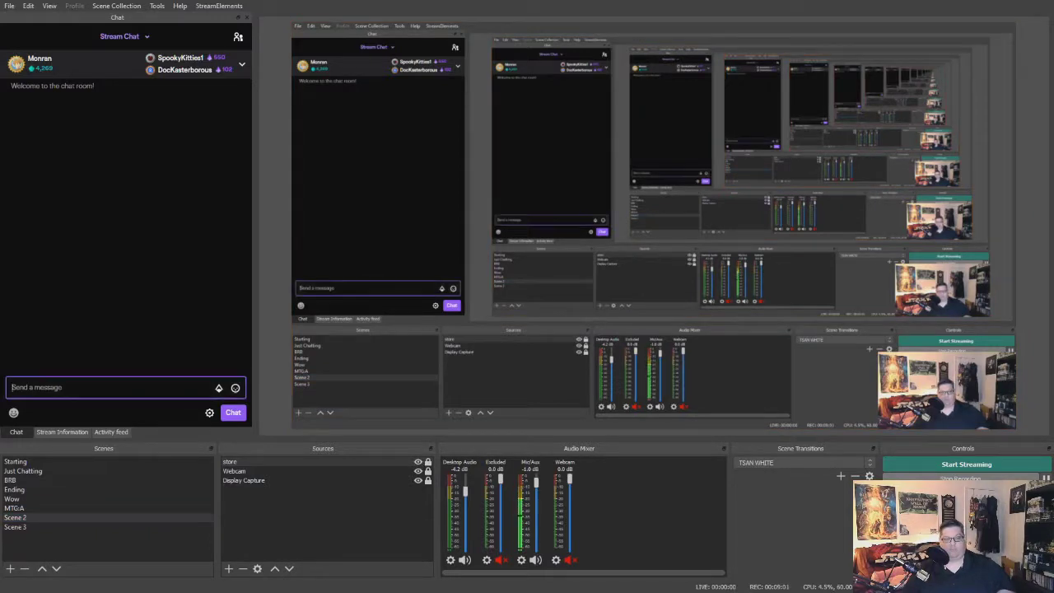
pyautogui.write('!redeem')
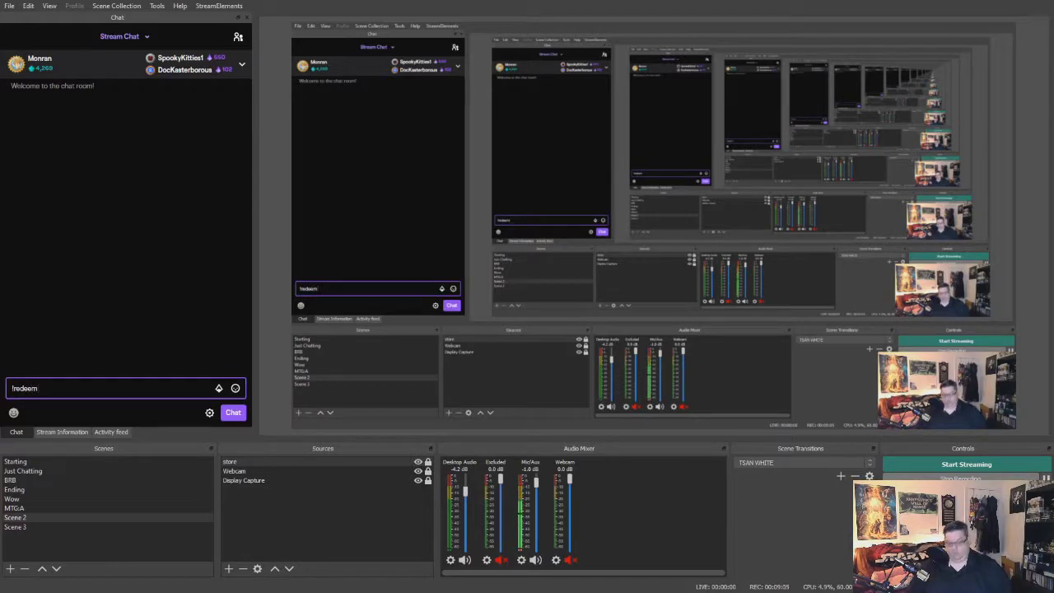
pyautogui.write(' fatality')
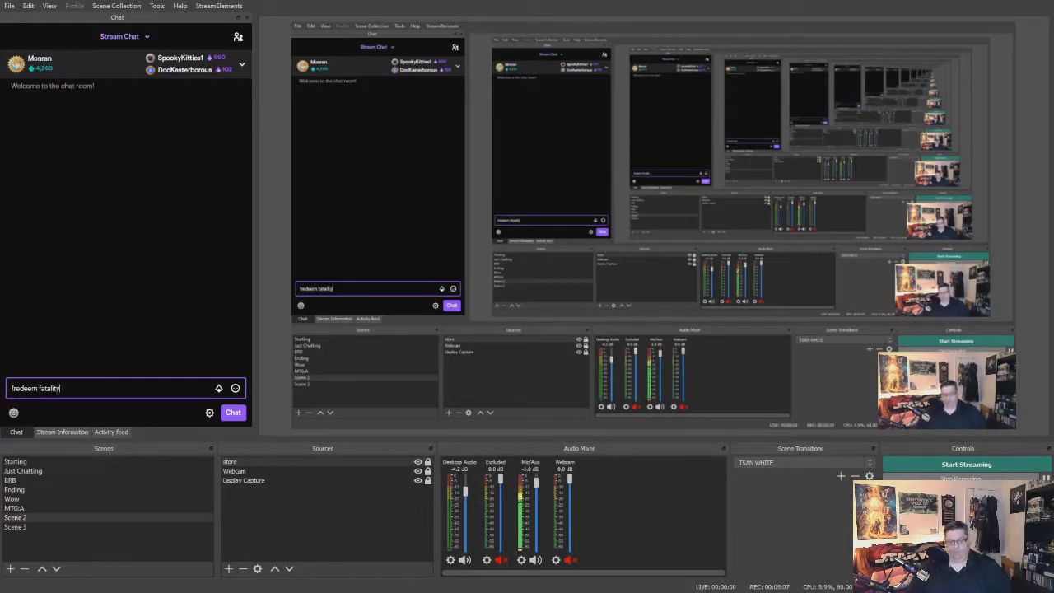
pyautogui.press('Return')
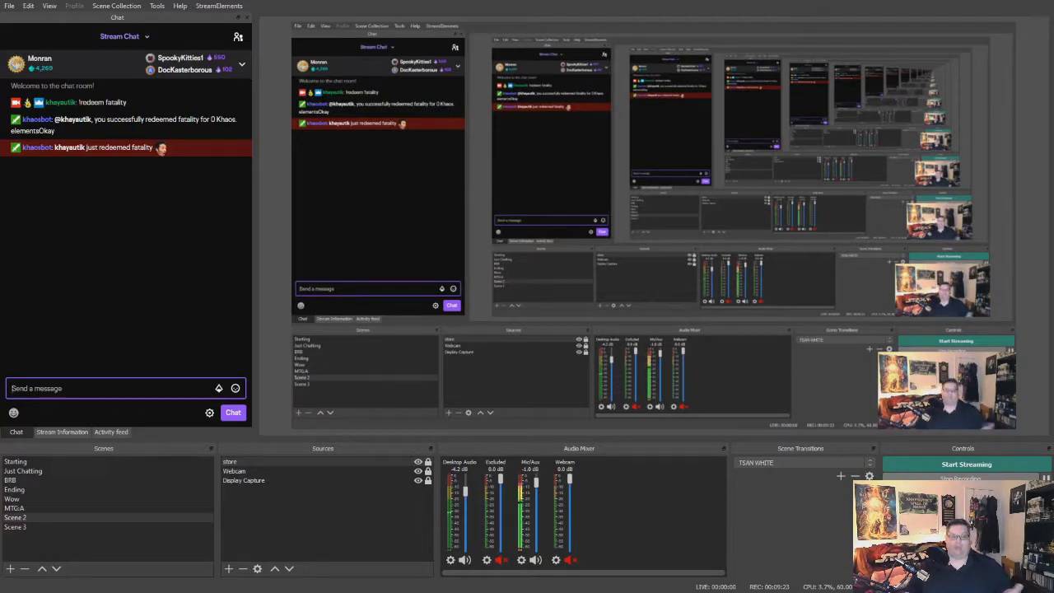
pyautogui.press('Up')
pyautogui.press('Return')
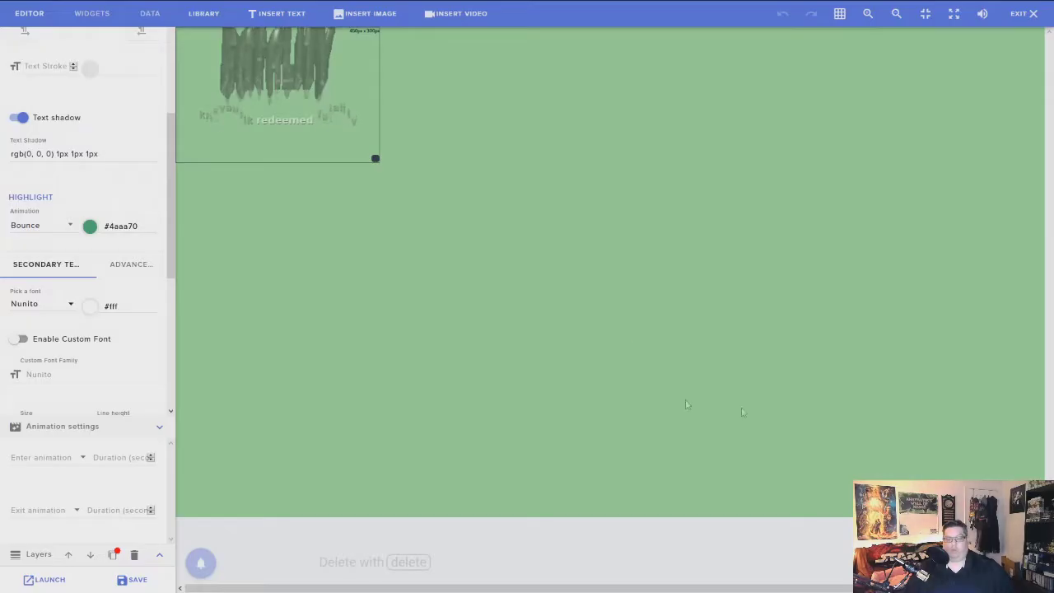
# In the StreamElements overlay editor, move the redemption widget from the canvas corner towards the middle and save the overlay.
pyautogui.moveTo(309, 86); pyautogui.dragTo(492, 239)
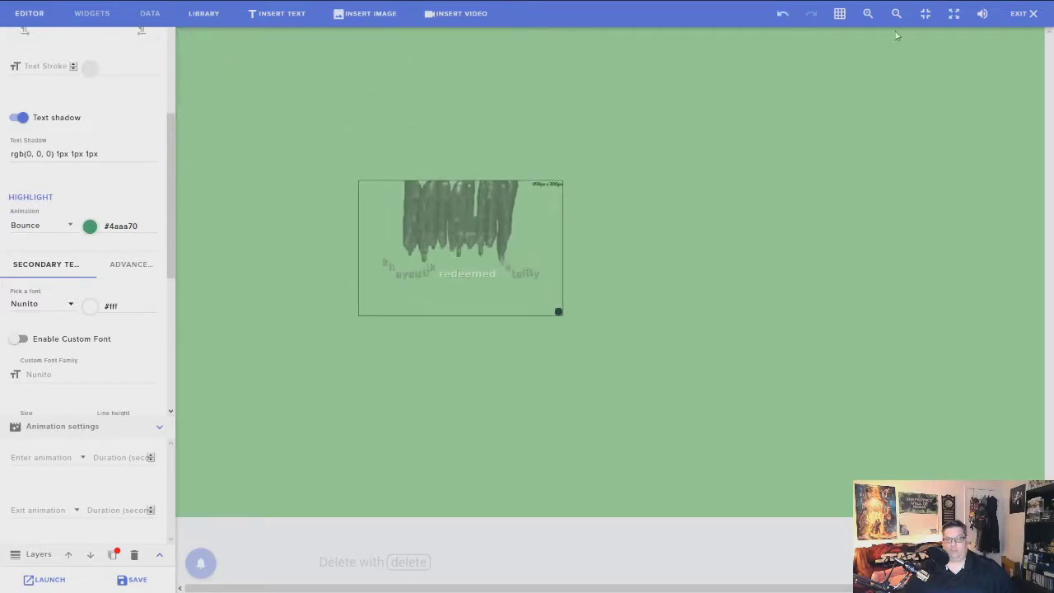
pyautogui.click(138, 581)
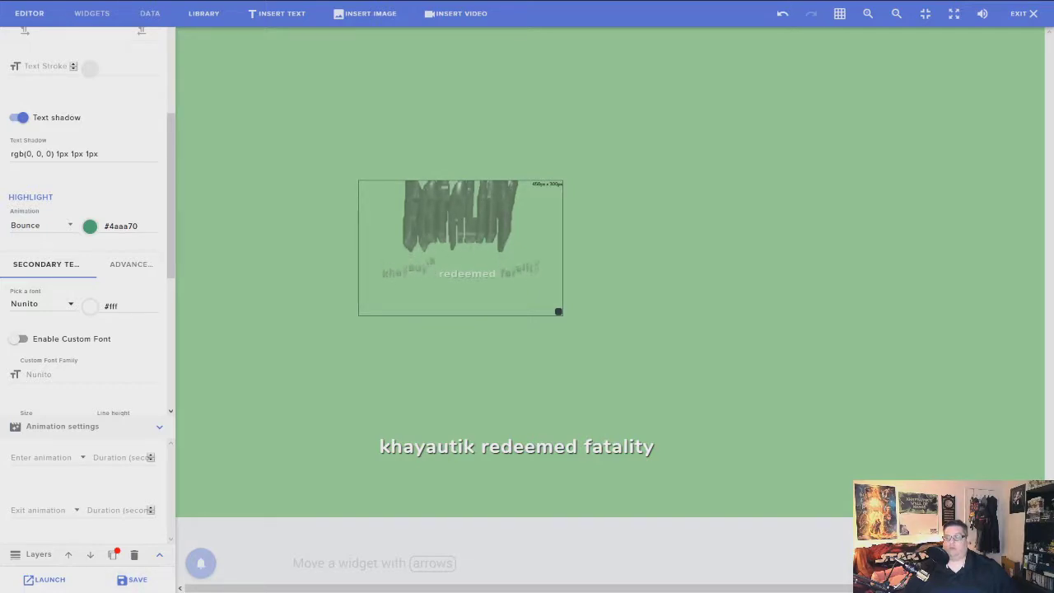
# Switch to OBS Studio and send "!redeem fatality" twice in the stream chat to test the moved widget.
pyautogui.hotkey('alt', 'Tab')
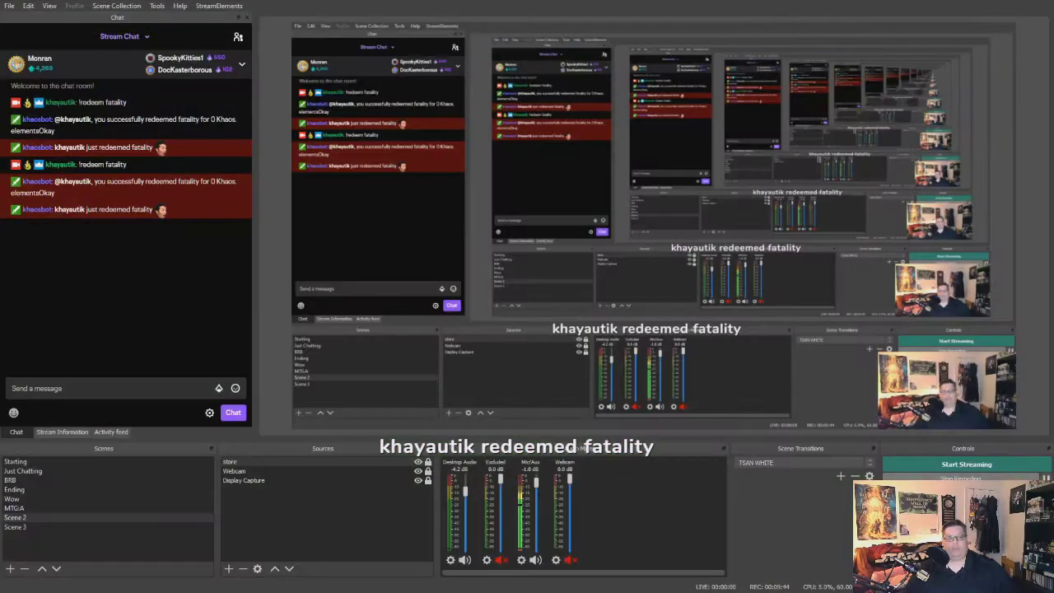
pyautogui.click(68, 399)
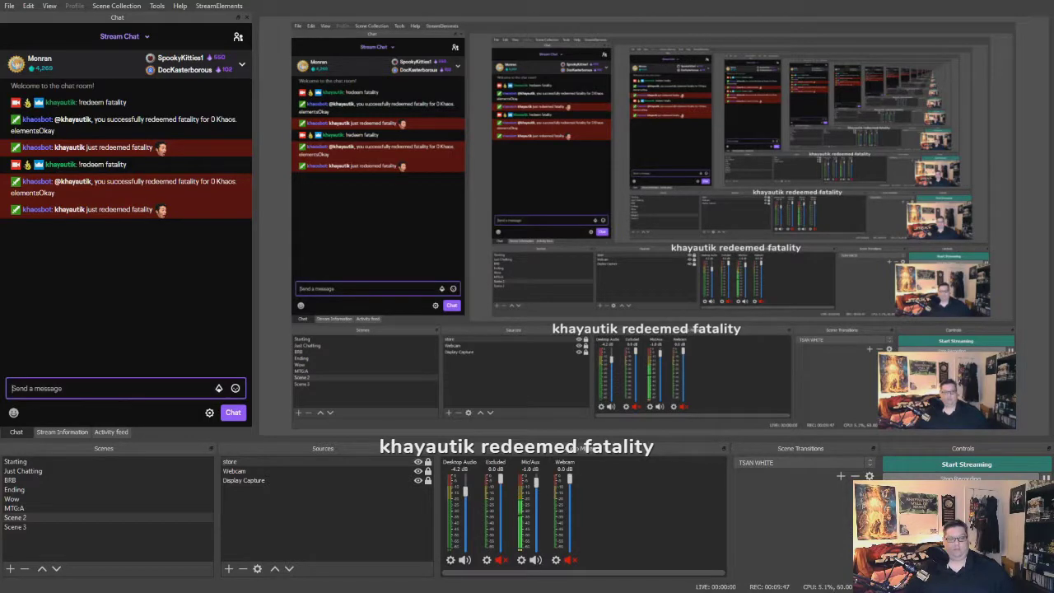
pyautogui.press('Up')
pyautogui.press('Return')
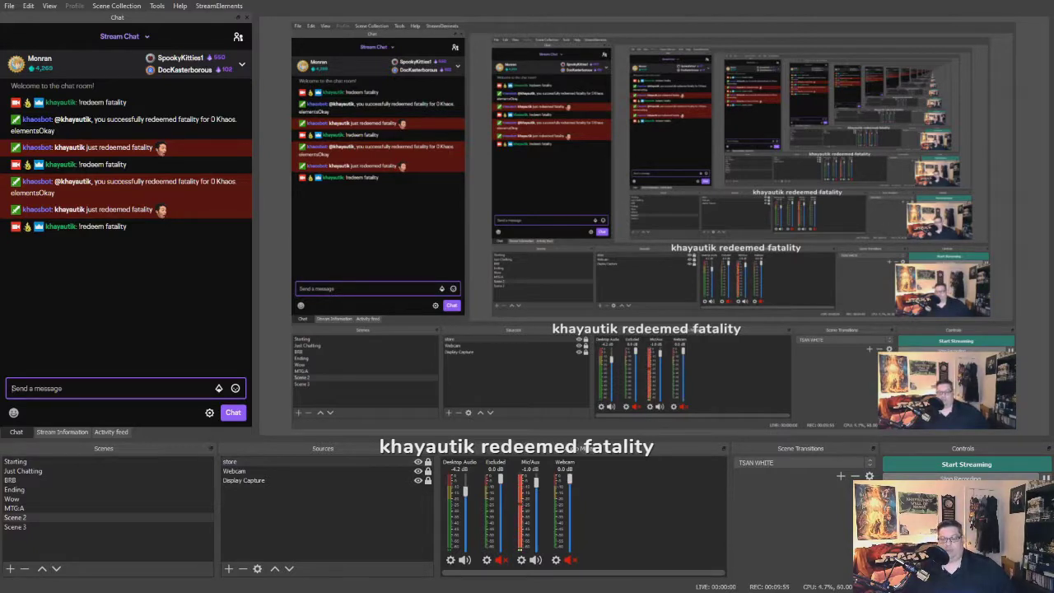
pyautogui.write('!redeem fatality')
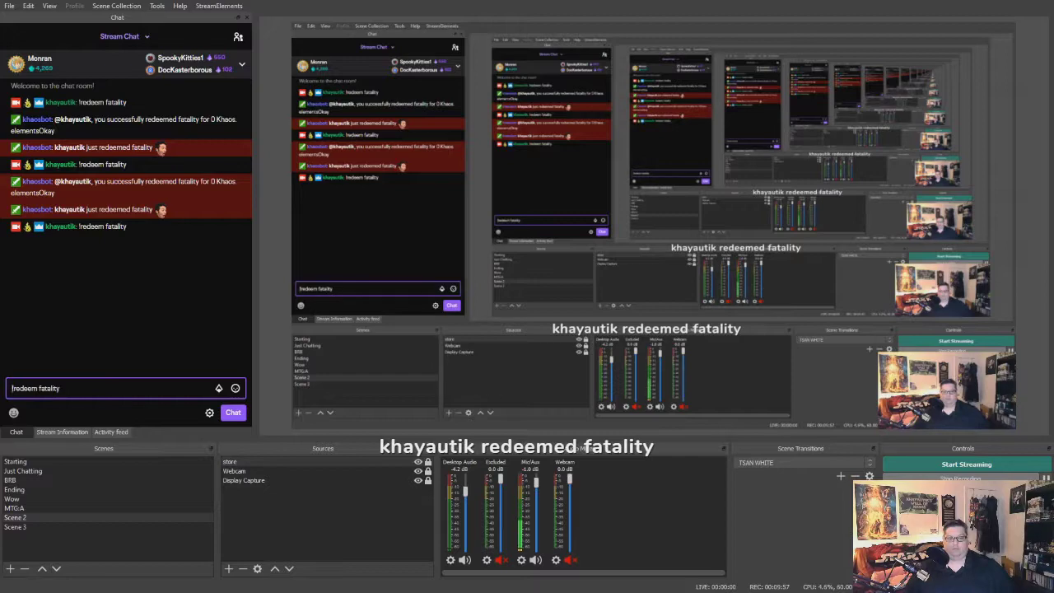
pyautogui.press('Return')
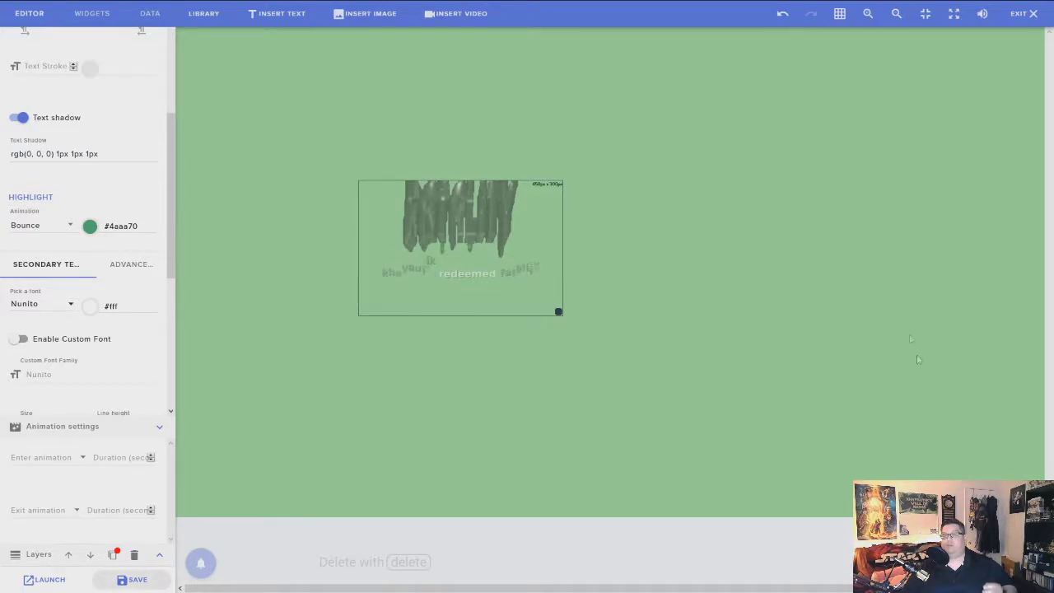
# Exit the StreamElements overlay editor and delete the existing !fatality command from the bot's custom chat commands.
pyautogui.click(1013, 17)
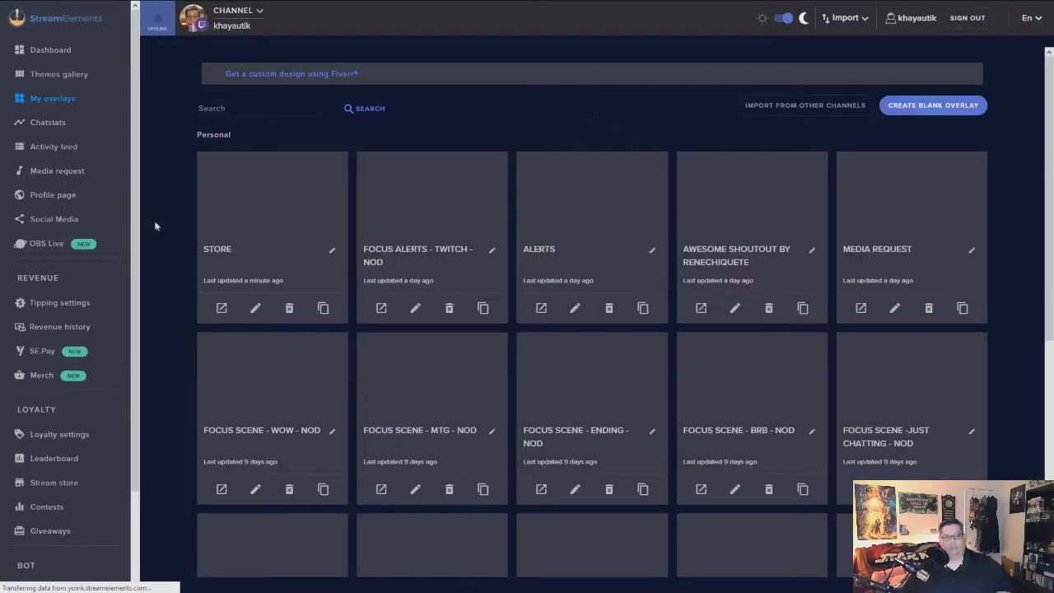
pyautogui.scroll(-3, 65, 388)
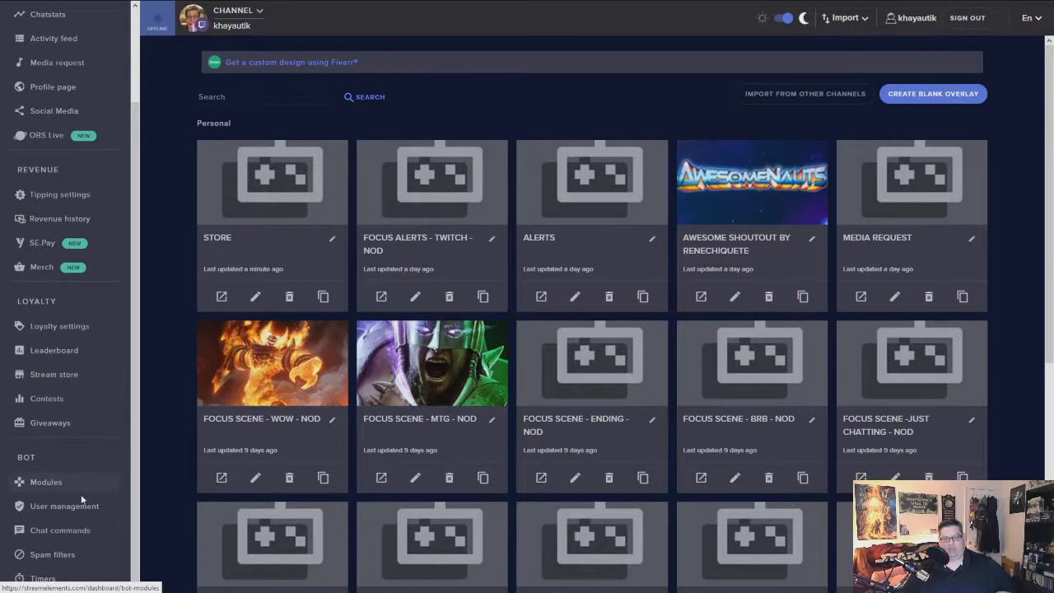
pyautogui.click(65, 534)
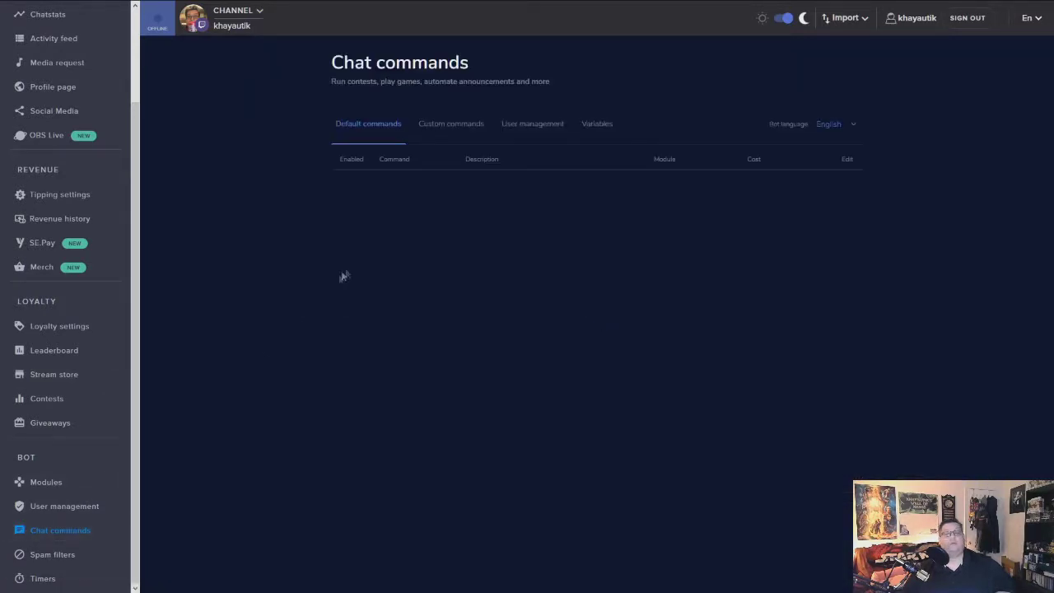
pyautogui.click(468, 123)
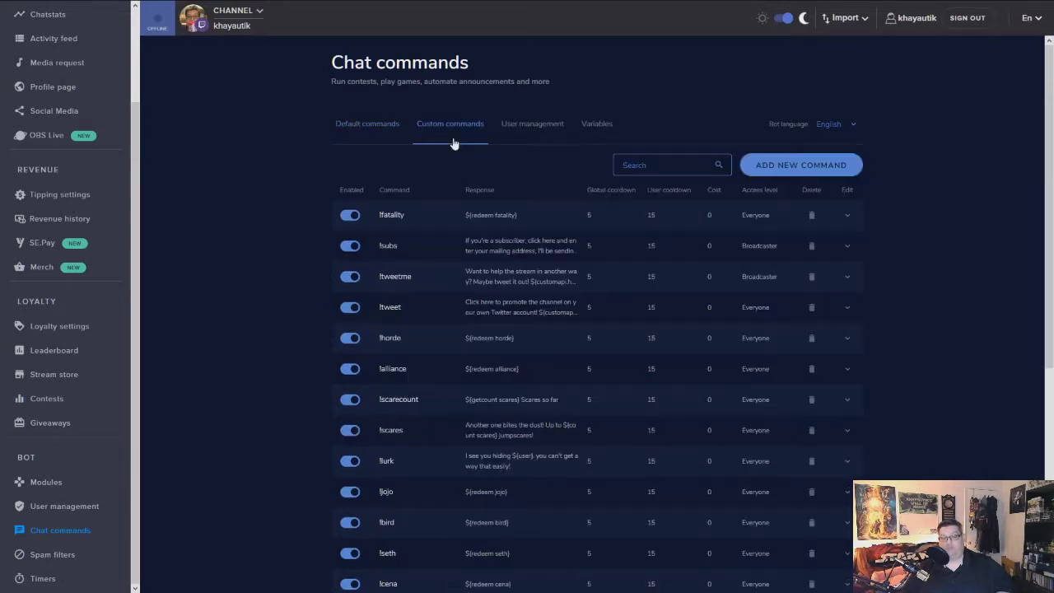
pyautogui.click(812, 216)
pyautogui.click(639, 336)
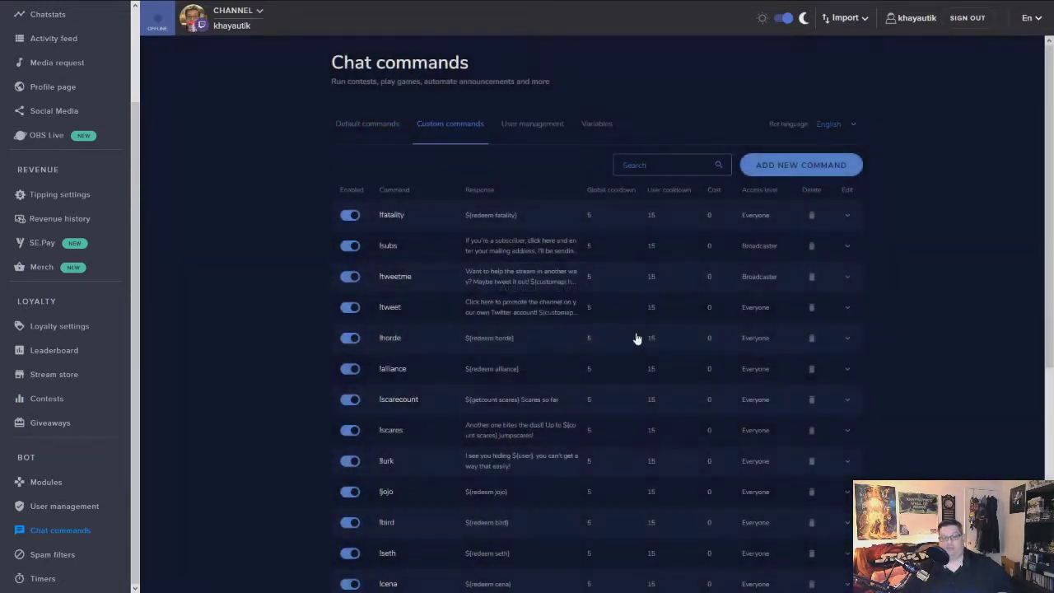
# Add and activate a new custom chat command named "fatality" with the response "${redeem fatality}".
pyautogui.click(800, 168)
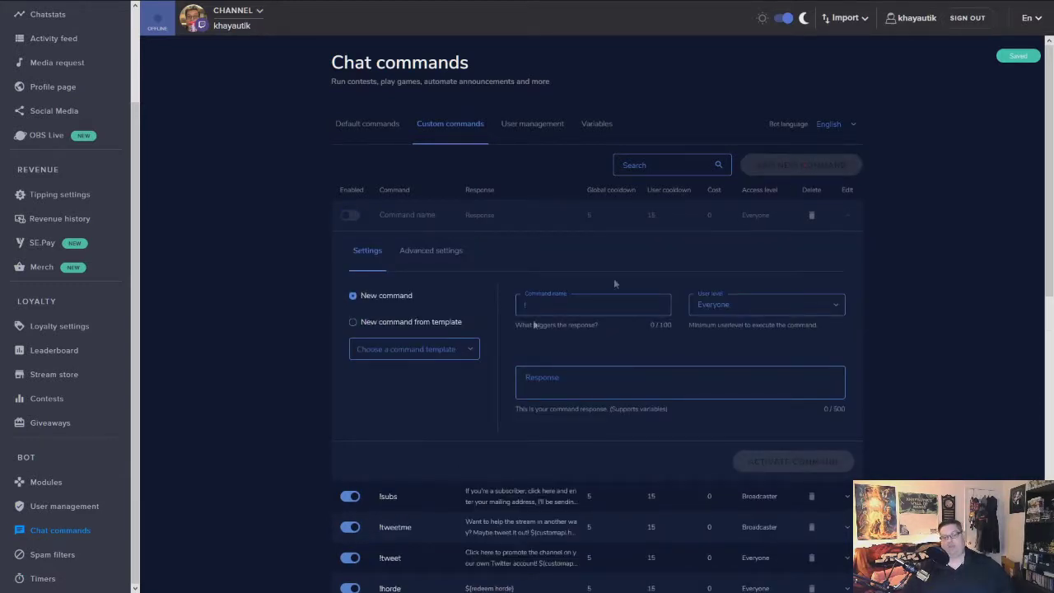
pyautogui.click(528, 304)
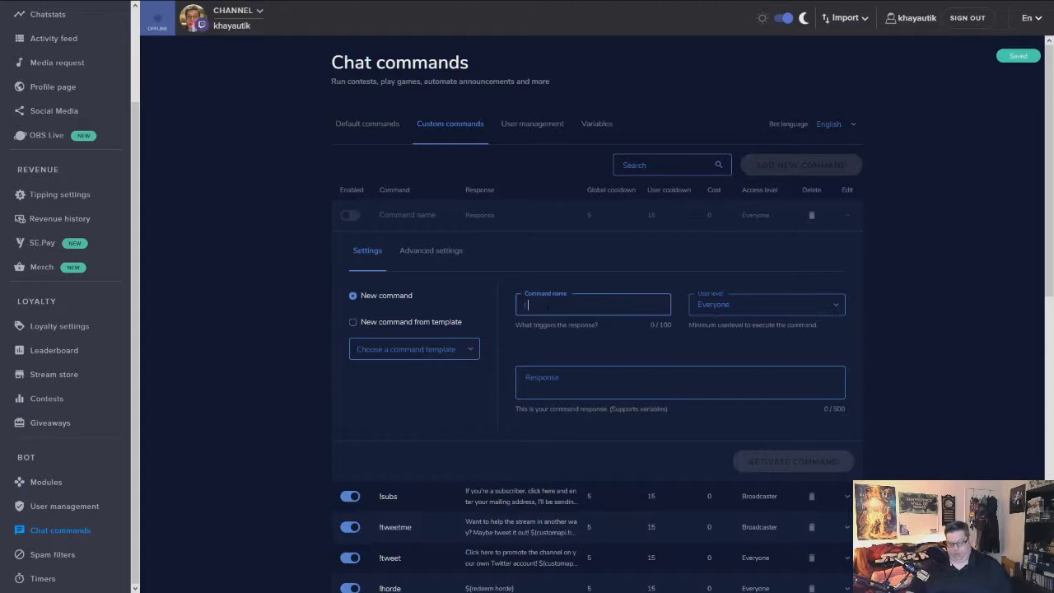
pyautogui.write('fatality')
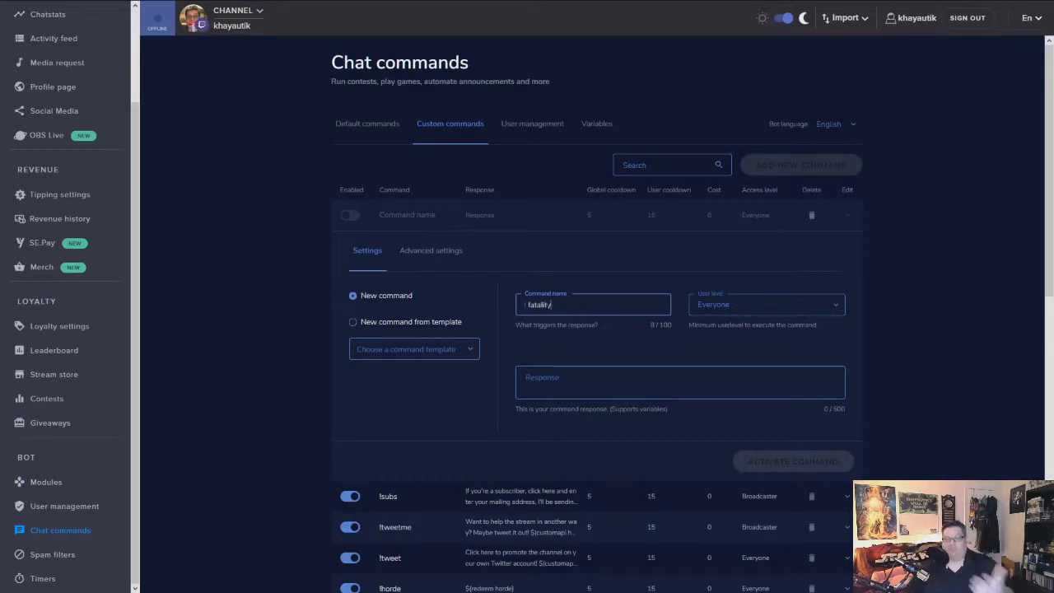
pyautogui.click(527, 379)
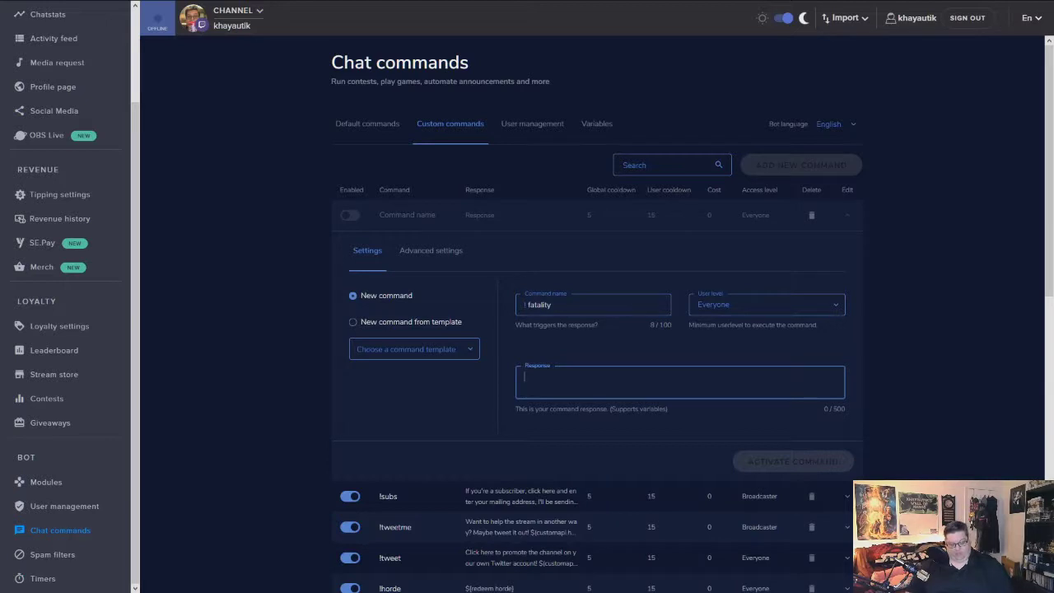
pyautogui.write('${redeem fatality')
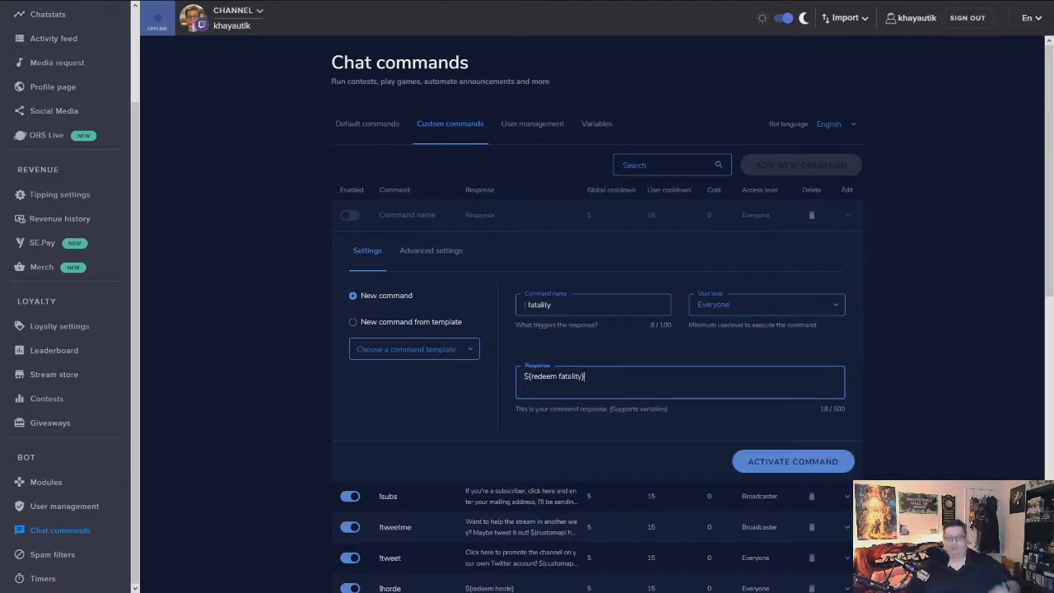
pyautogui.click(811, 460)
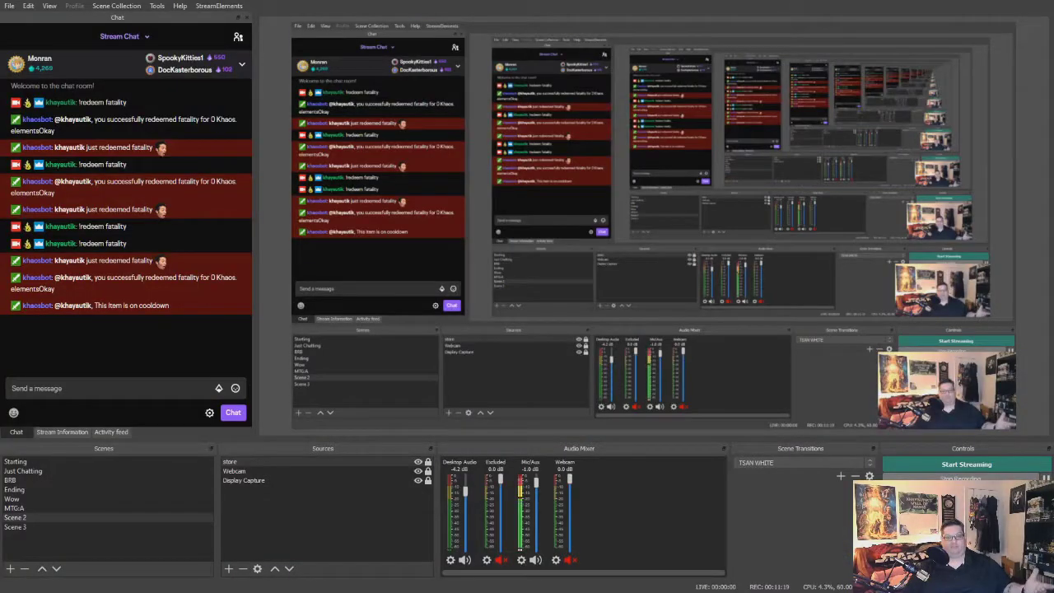
# In OBS Studio, send "!fatality" in the stream chat to test the custom command.
pyautogui.click(93, 389)
pyautogui.write('!fatality')
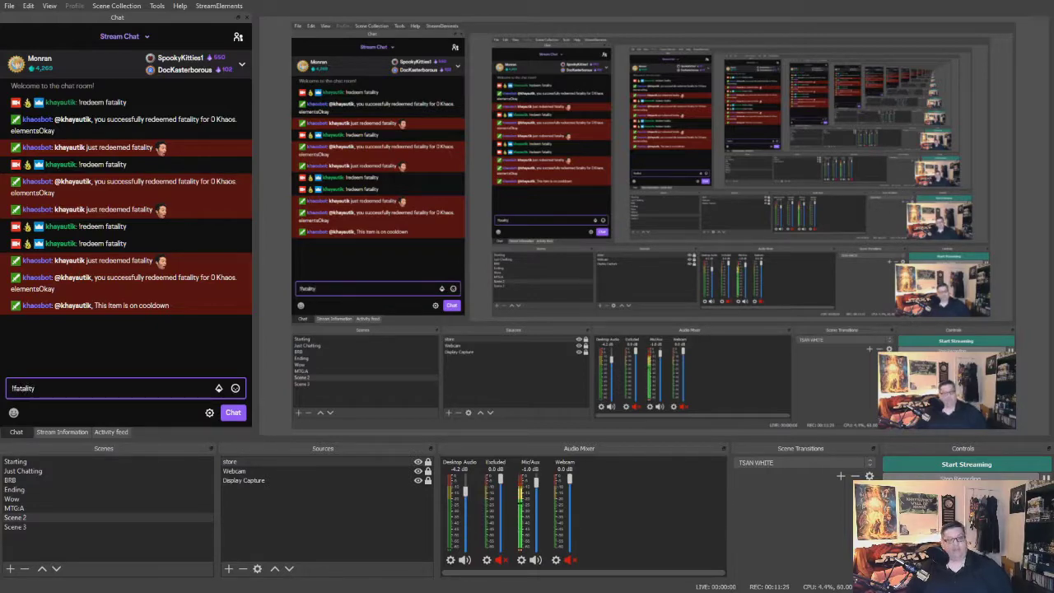
pyautogui.press('Return')
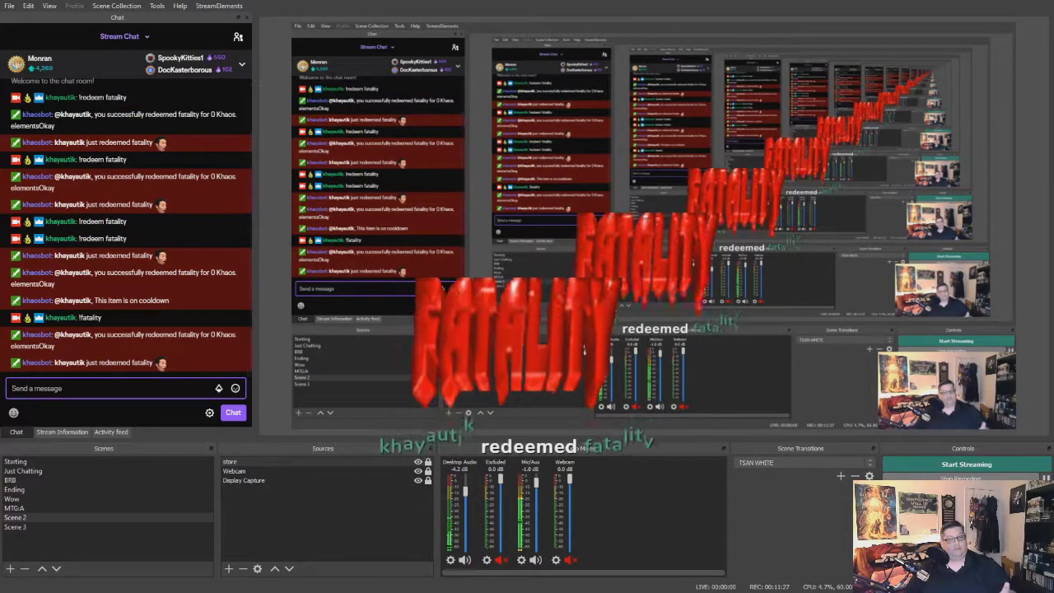